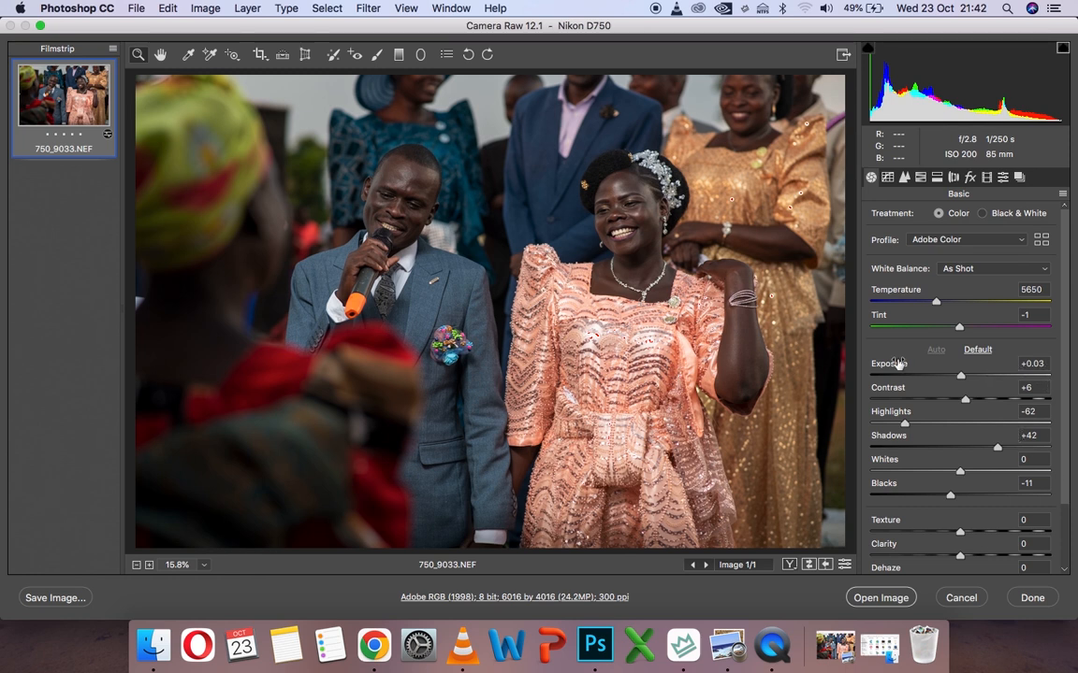
Set the raw photo's Vibrance to 60 and its Exposure to 0.3
{"action": "scroll", "coordinate": [898, 374], "scroll_direction": "down", "scroll_amount": 3}
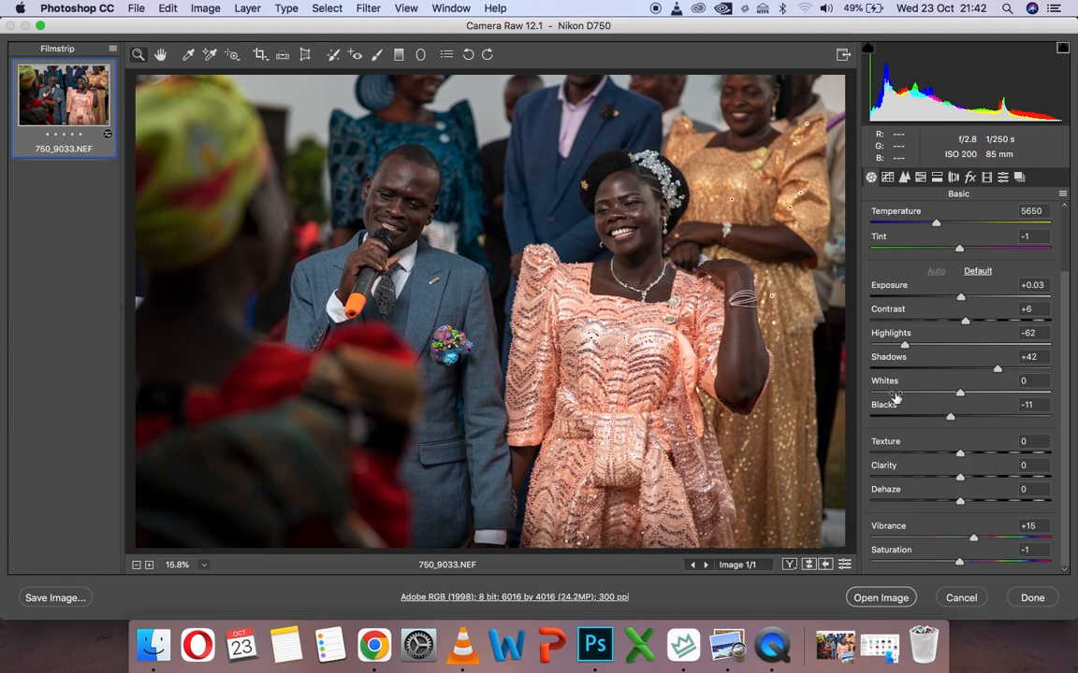
{"action": "left_click", "coordinate": [1041, 525]}
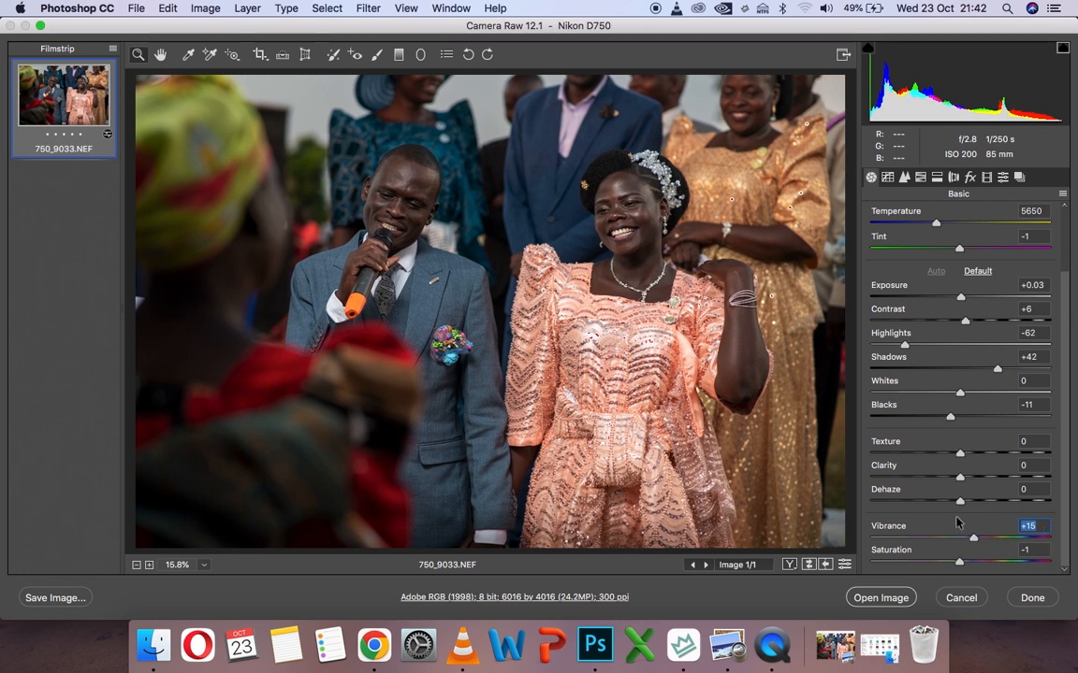
{"action": "type", "text": "60"}
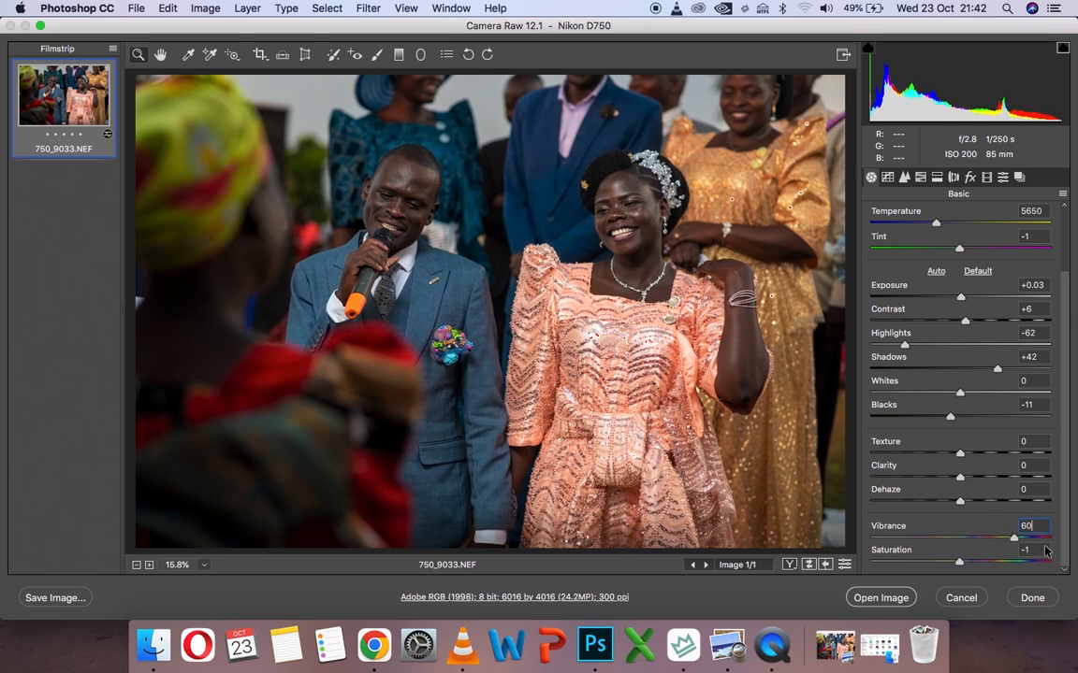
{"action": "left_click", "coordinate": [1039, 285]}
{"action": "type", "text": "0"}
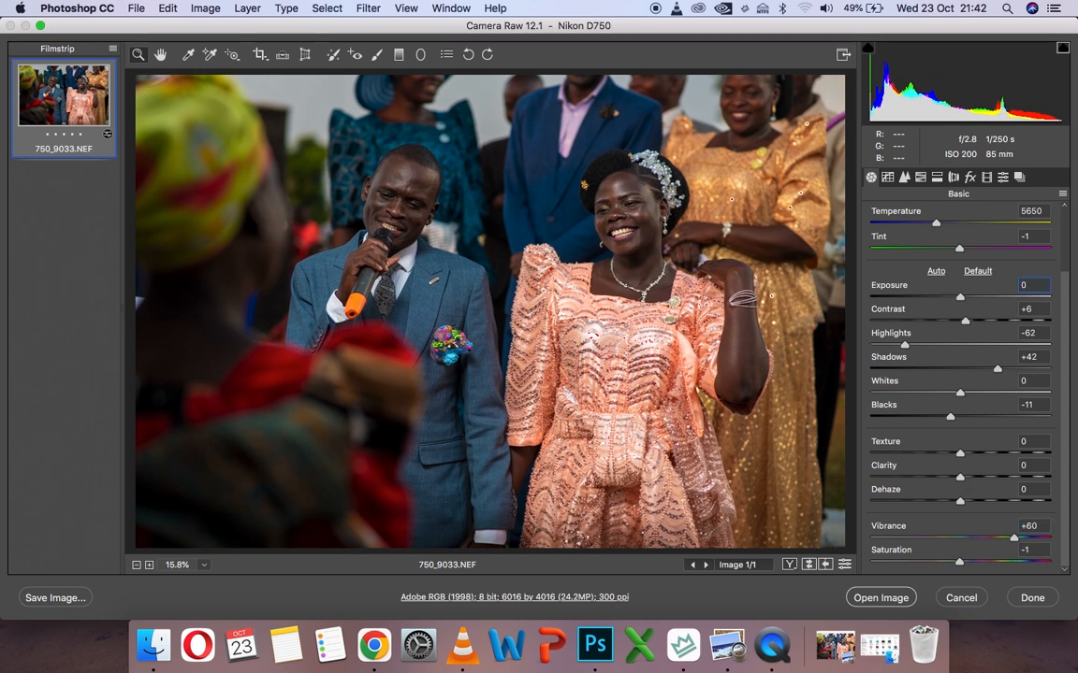
{"action": "type", "text": ".3"}
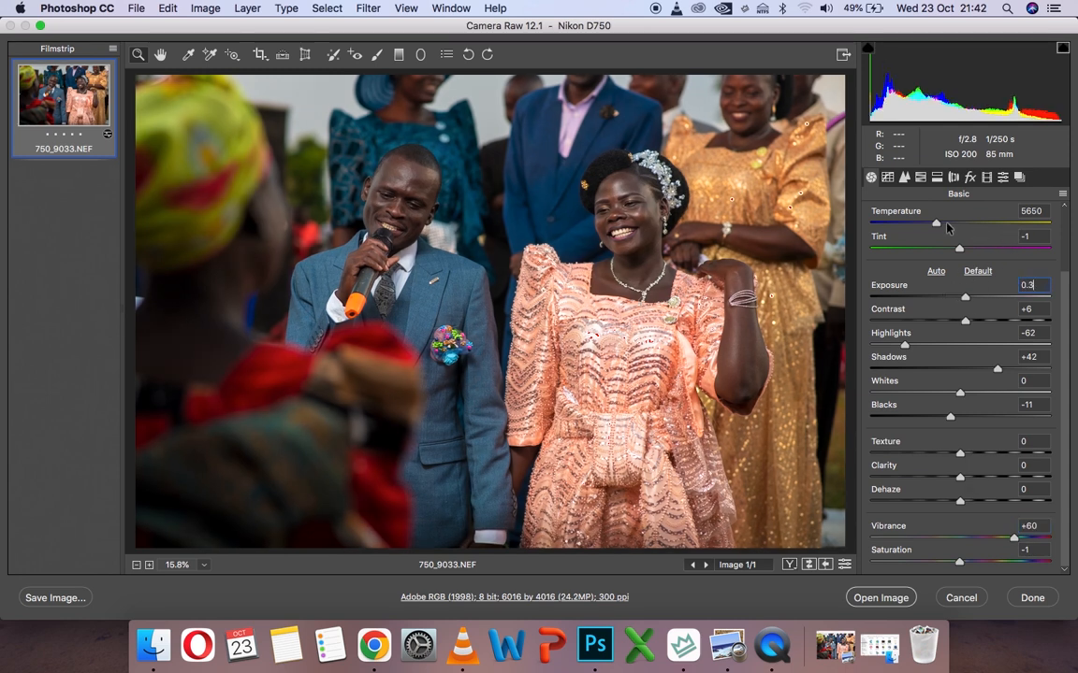
Cool the photo's Temperature to 4900, lower the Whites to -17 and set the Saturation to 10
{"action": "left_click", "coordinate": [871, 223]}
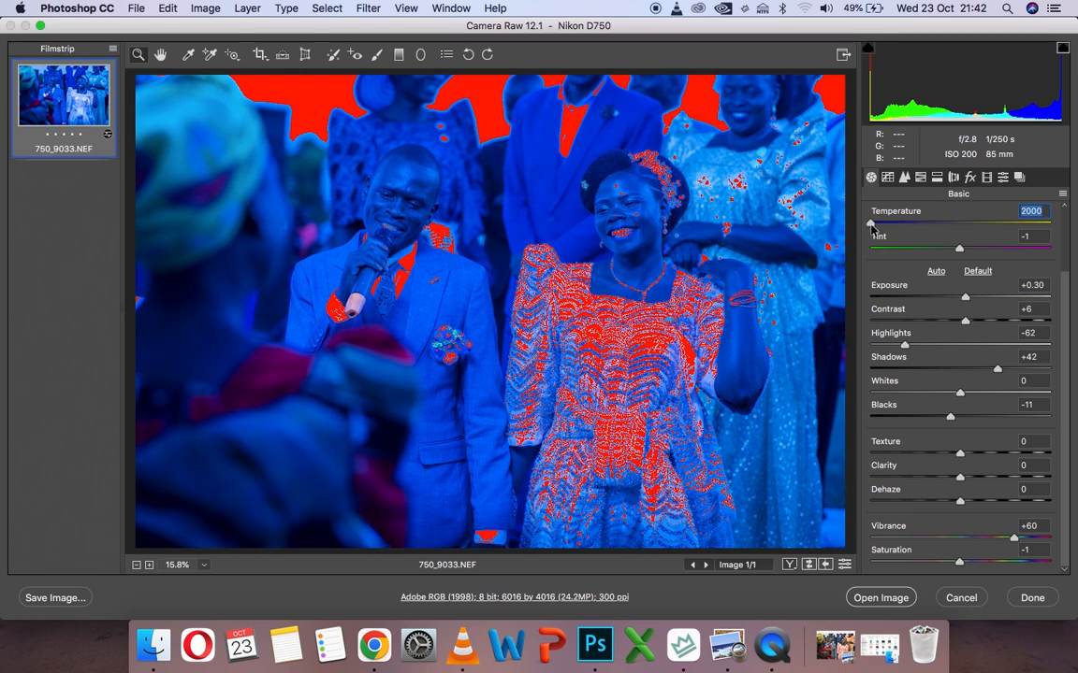
{"action": "left_click_drag", "start_coordinate": [871, 226], "coordinate": [923, 233]}
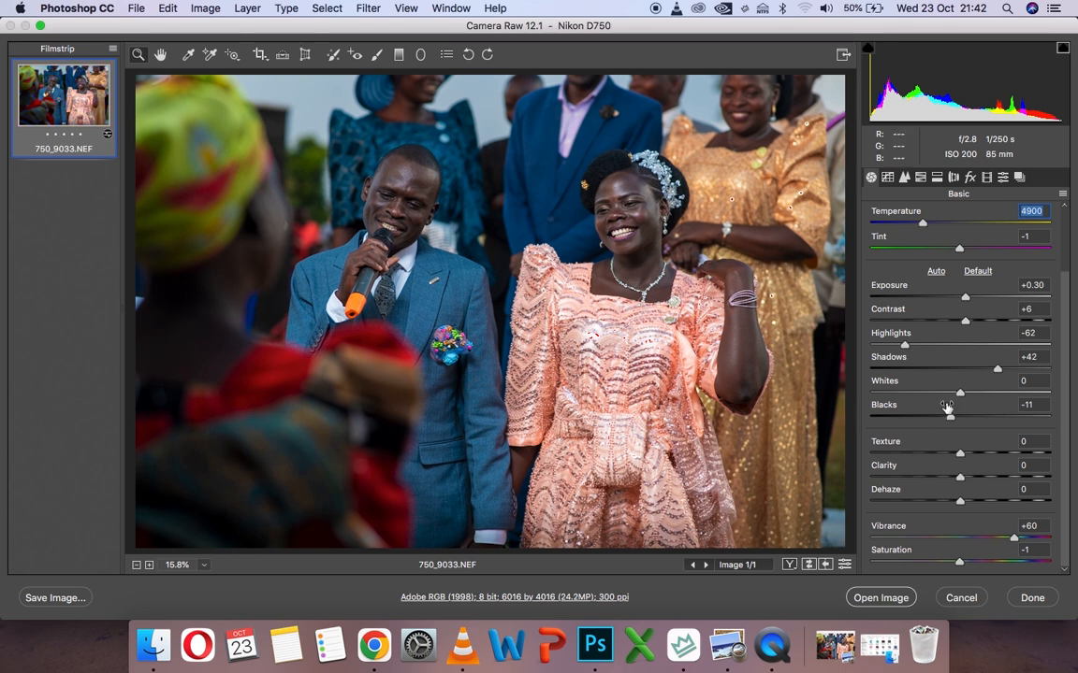
{"action": "left_click_drag", "start_coordinate": [959, 394], "coordinate": [944, 396]}
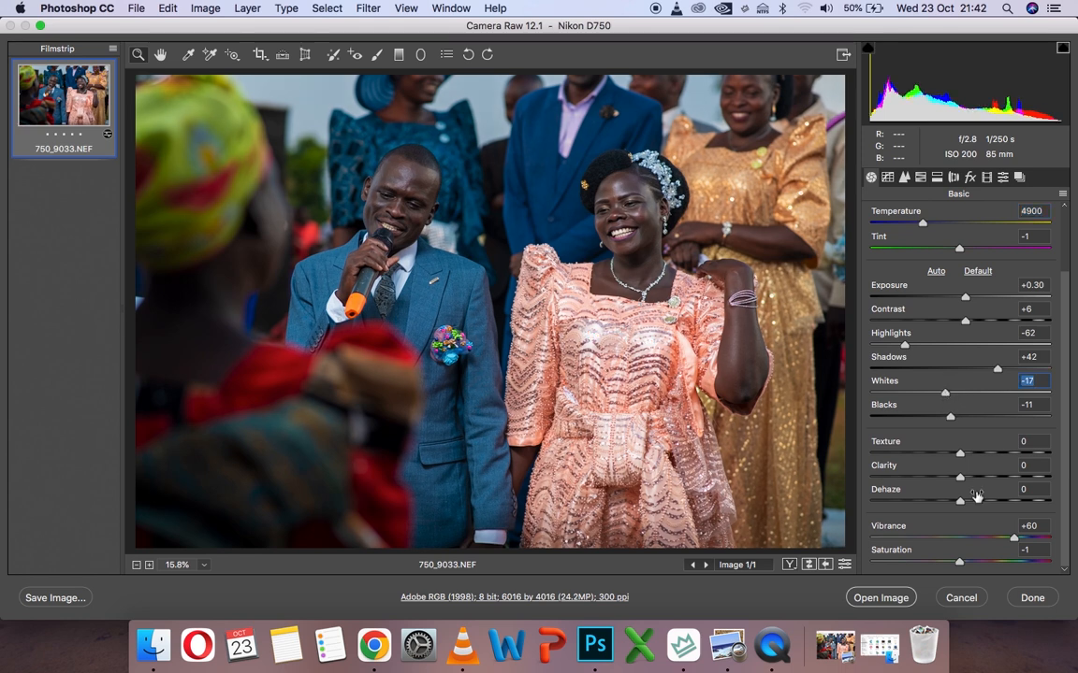
{"action": "left_click", "coordinate": [1032, 551]}
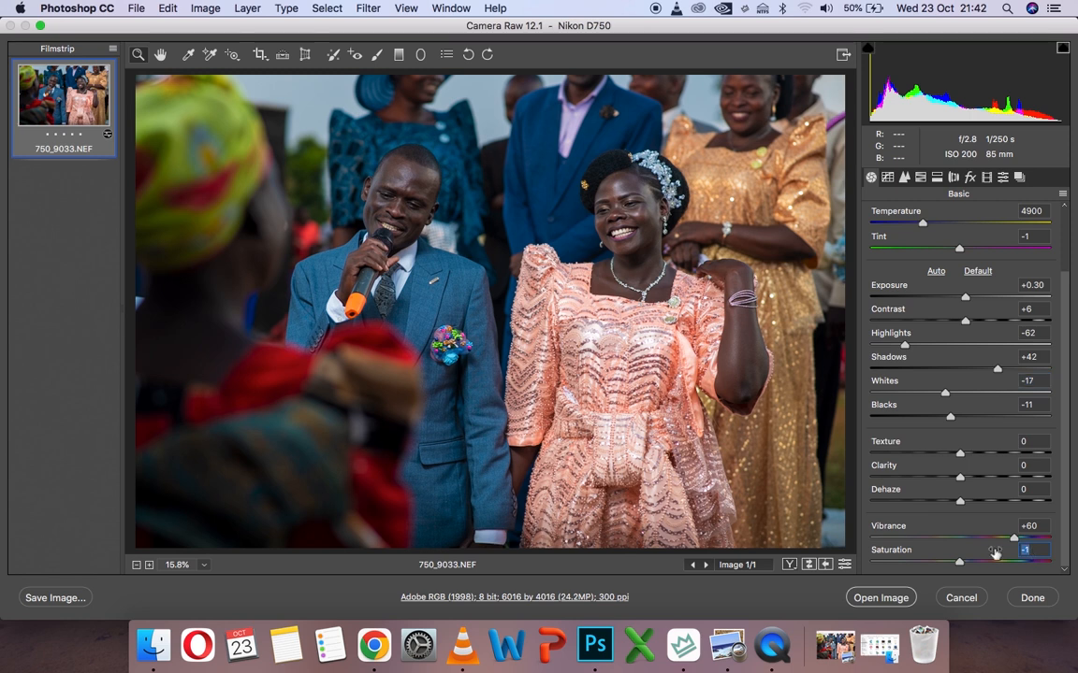
{"action": "type", "text": "10"}
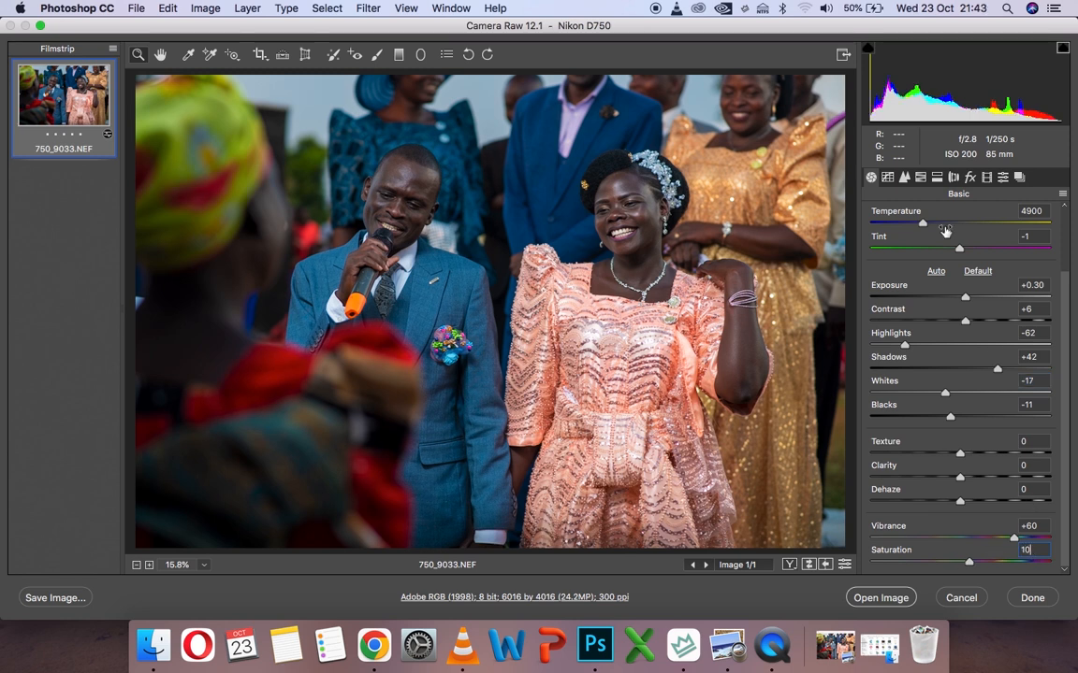
Set the sharpening Amount to 70 and open the adjusted raw photo in Photoshop with the Move tool active
{"action": "left_click", "coordinate": [903, 180]}
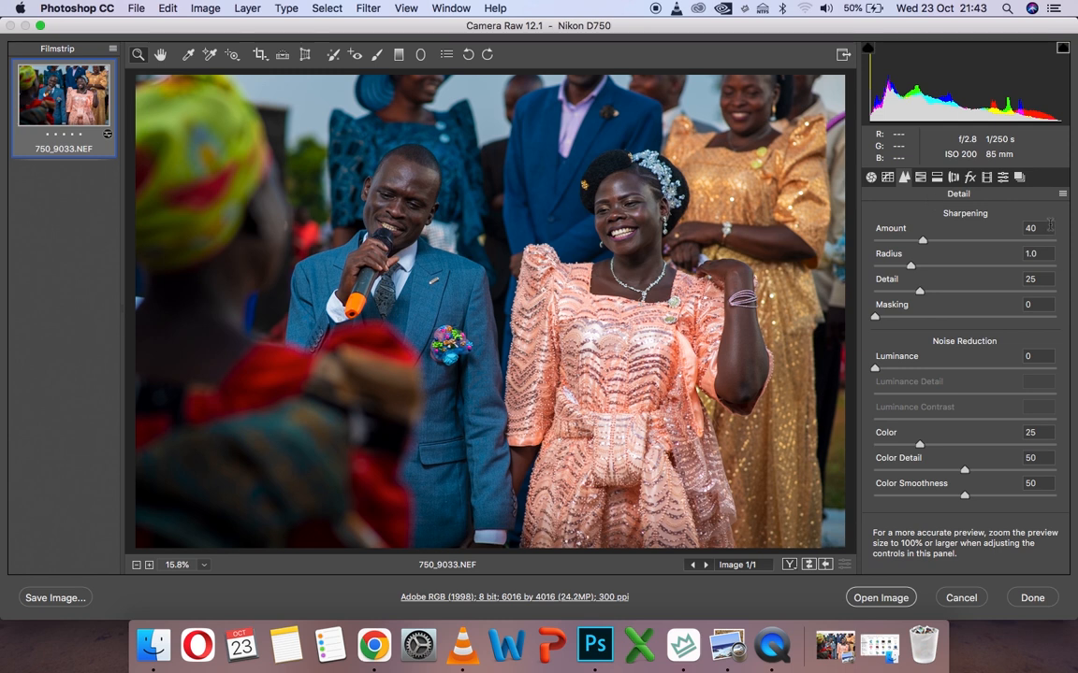
{"action": "left_click_drag", "start_coordinate": [1050, 225], "coordinate": [943, 244]}
{"action": "type", "text": "70"}
{"action": "left_click", "coordinate": [871, 178]}
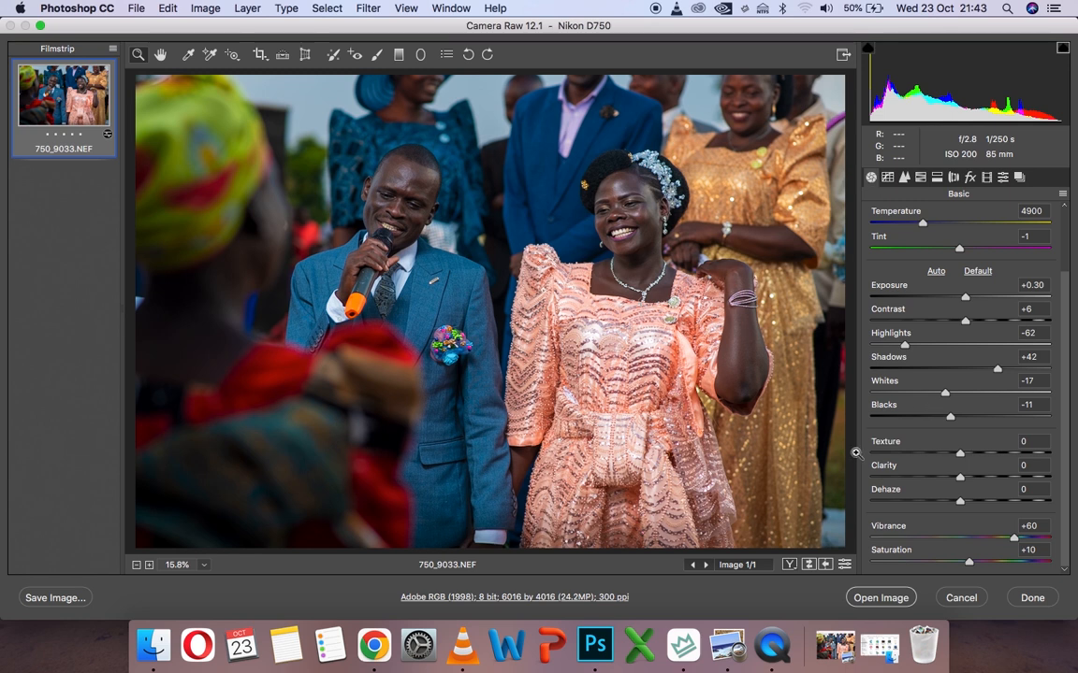
{"action": "left_click", "coordinate": [876, 600]}
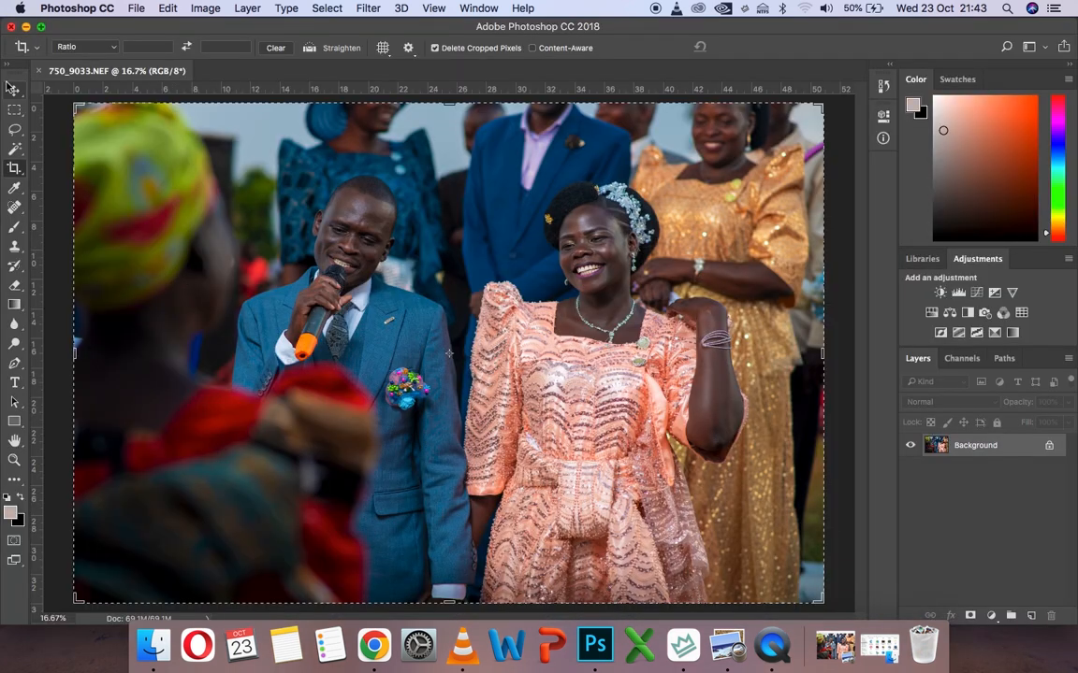
{"action": "left_click", "coordinate": [11, 86]}
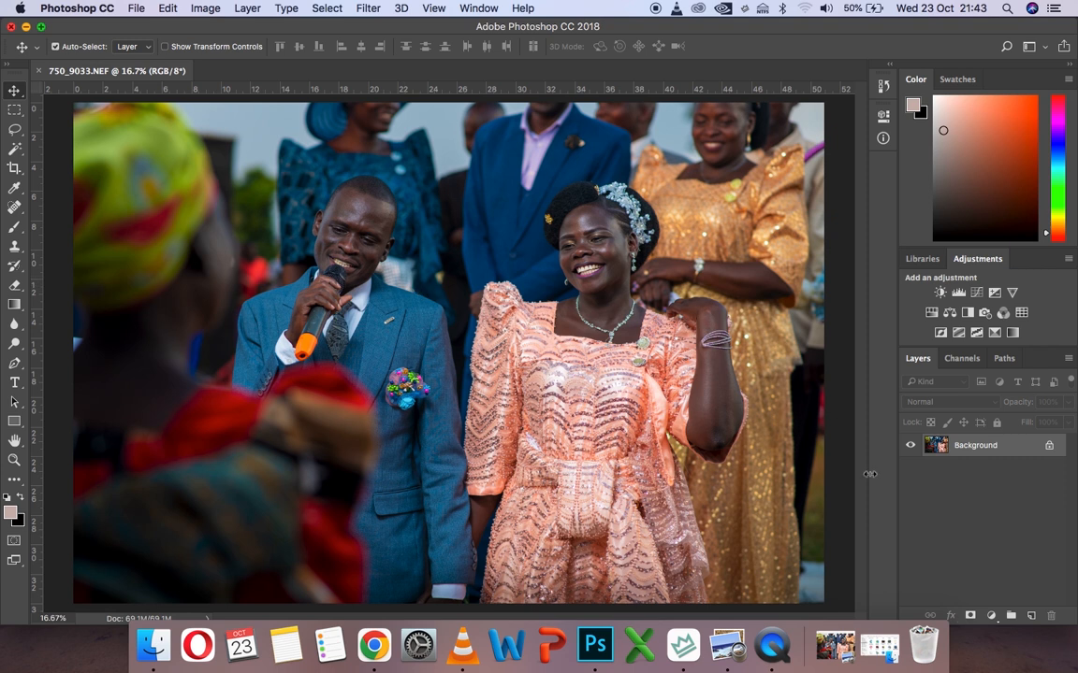
Add a Hue/Saturation adjustment layer above the Background for the teeth of the woman in the pink dress
{"action": "left_click", "coordinate": [13, 459]}
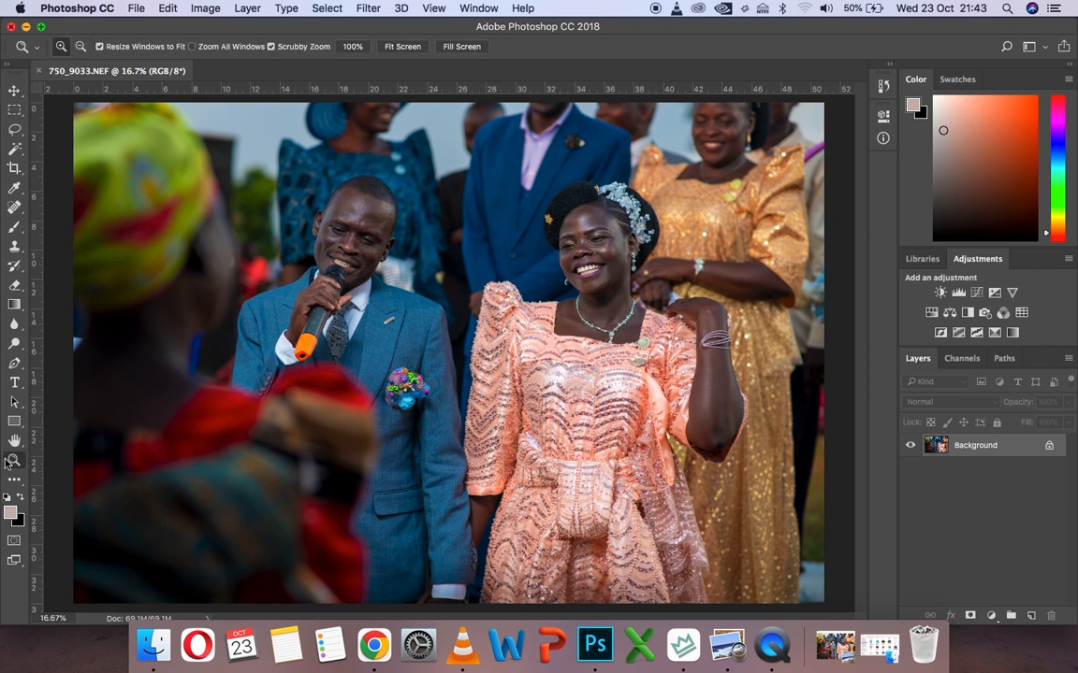
{"action": "left_click", "coordinate": [608, 272]}
{"action": "left_click", "coordinate": [608, 272]}
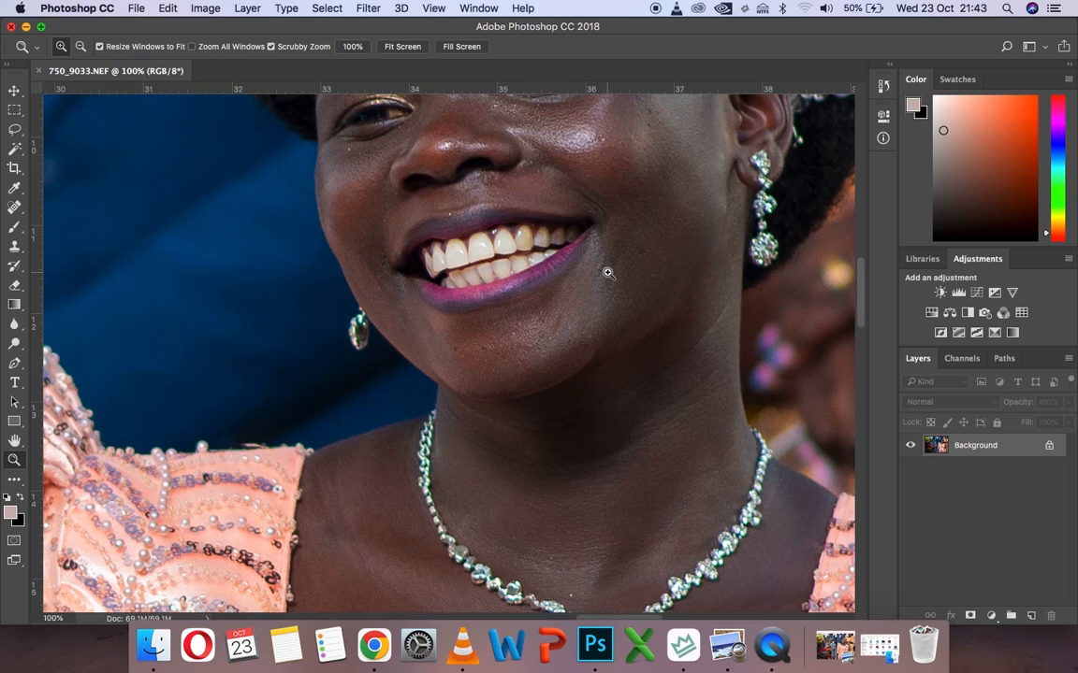
{"action": "left_click", "coordinate": [991, 615]}
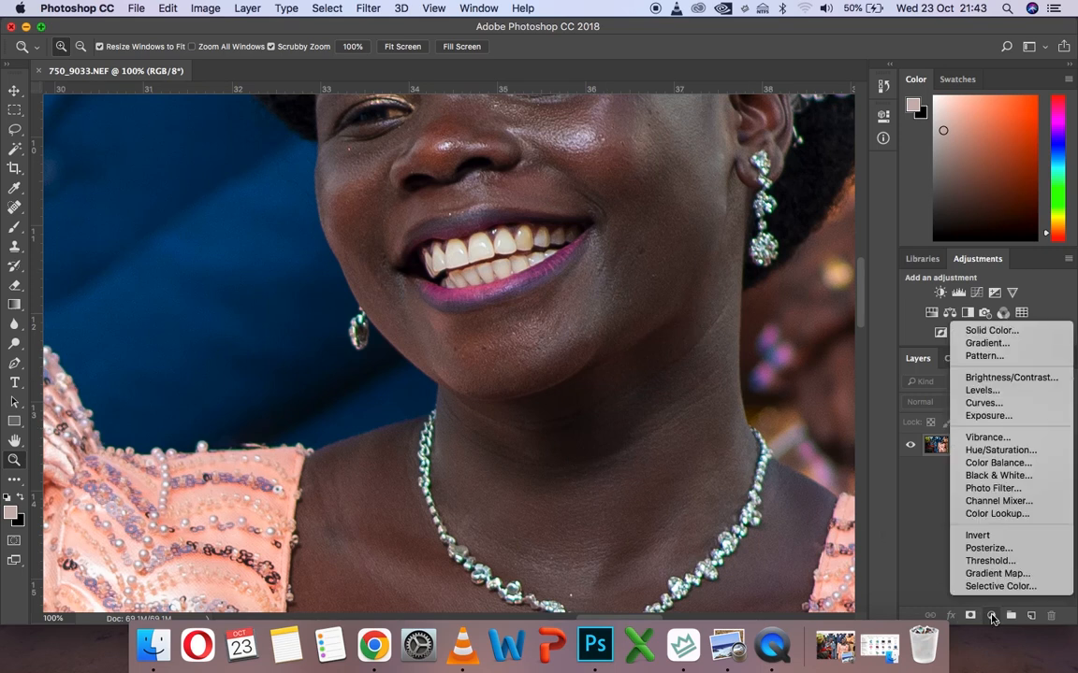
{"action": "left_click", "coordinate": [990, 451]}
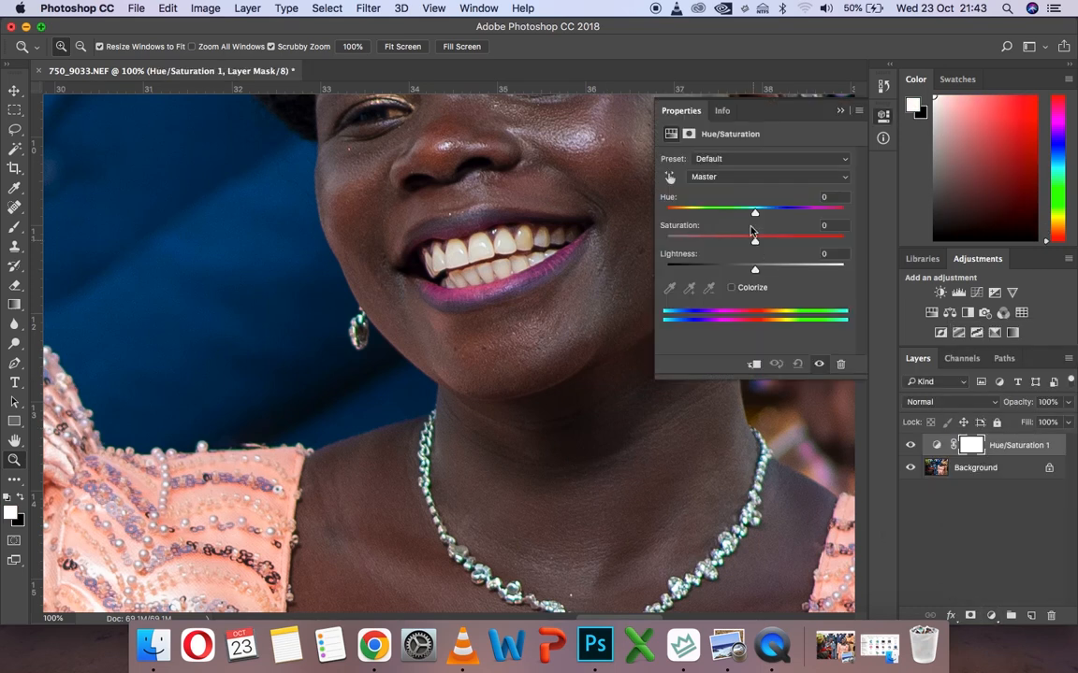
Set the Yellows range of the Hue/Saturation adjustment to Saturation -100 and Lightness +100
{"action": "left_click", "coordinate": [741, 178]}
{"action": "left_click", "coordinate": [730, 176]}
{"action": "left_click", "coordinate": [731, 178]}
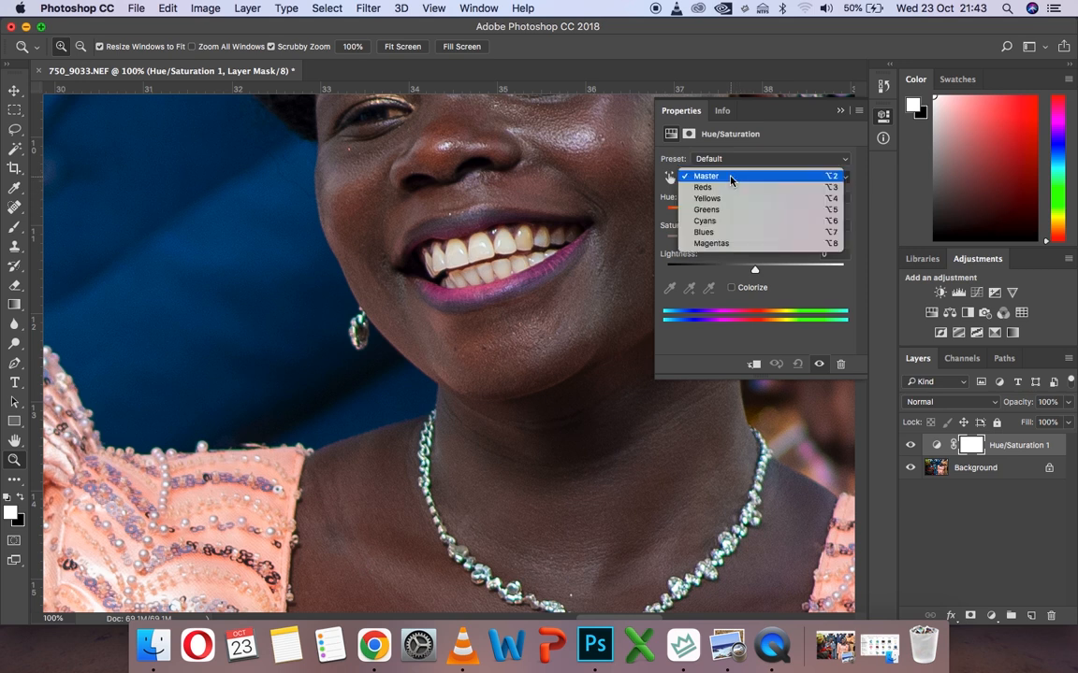
{"action": "left_click", "coordinate": [725, 199]}
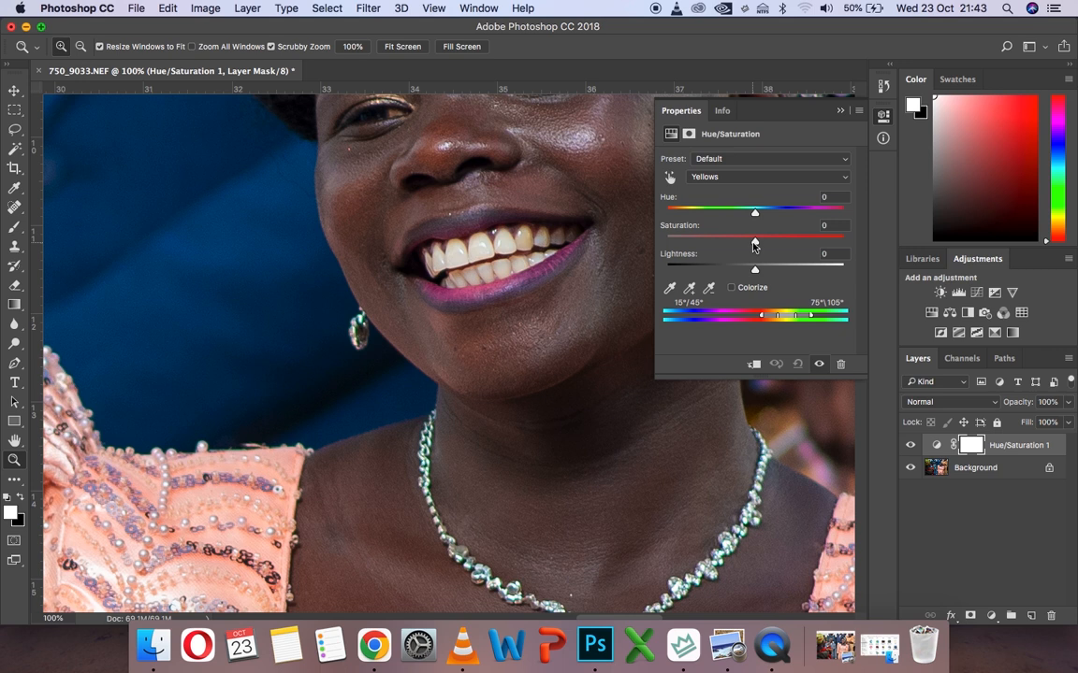
{"action": "left_click_drag", "start_coordinate": [754, 245], "coordinate": [653, 234]}
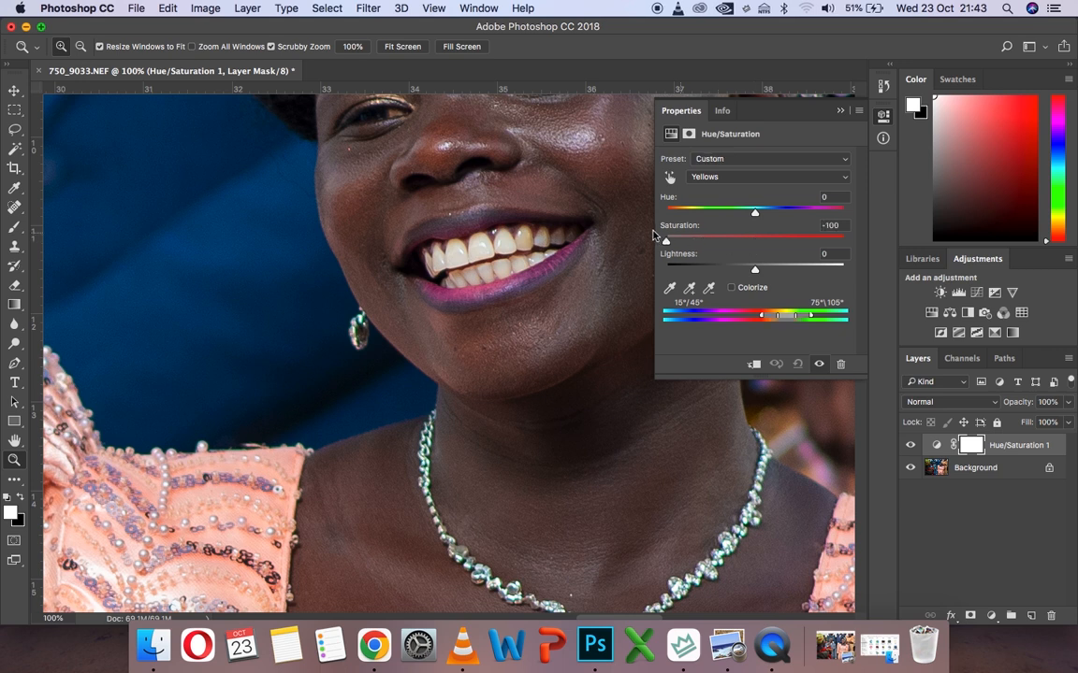
{"action": "left_click_drag", "start_coordinate": [756, 271], "coordinate": [873, 270]}
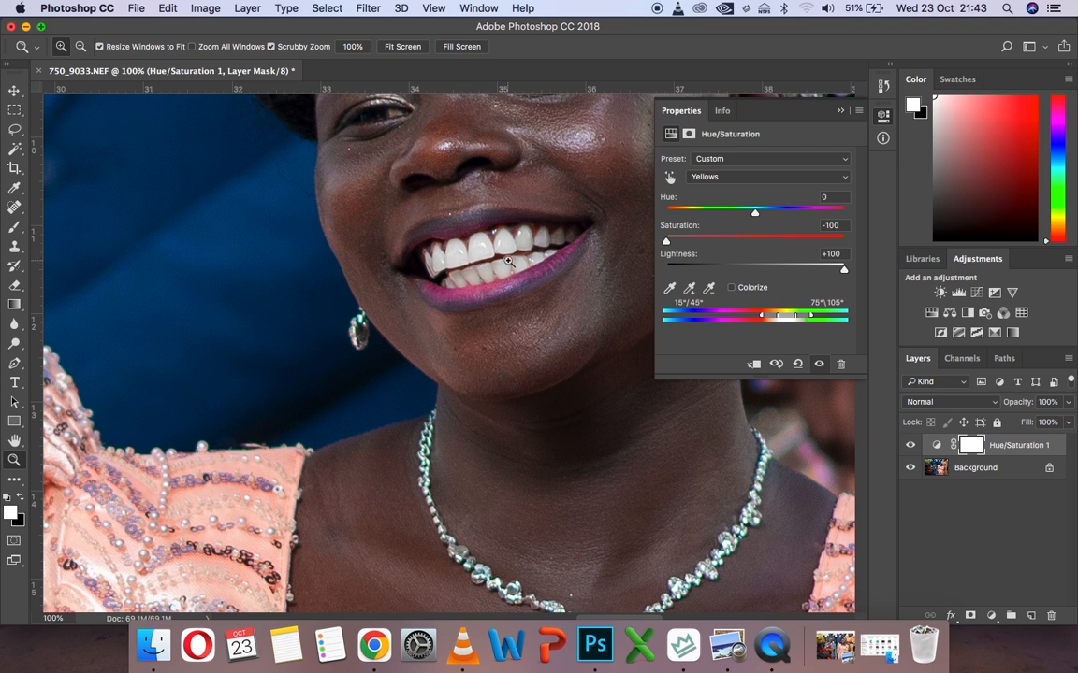
{"action": "left_click", "coordinate": [839, 112]}
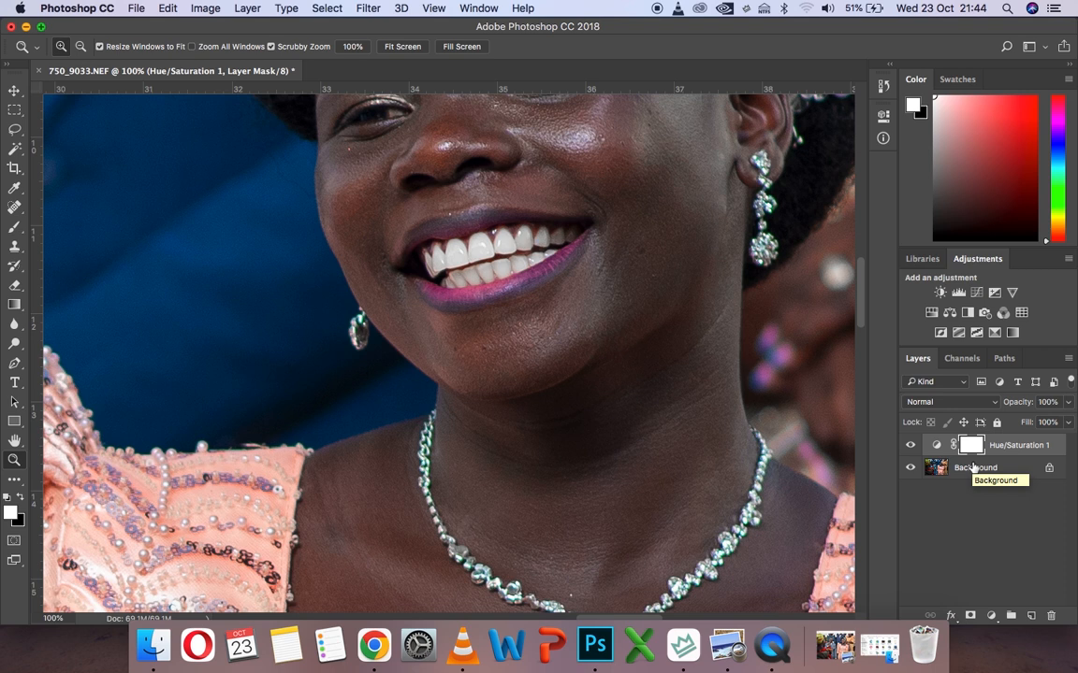
Invert the adjustment layer's mask and brush white over the upper and lower teeth of the woman in the pink dress
{"action": "key", "text": "super+i"}
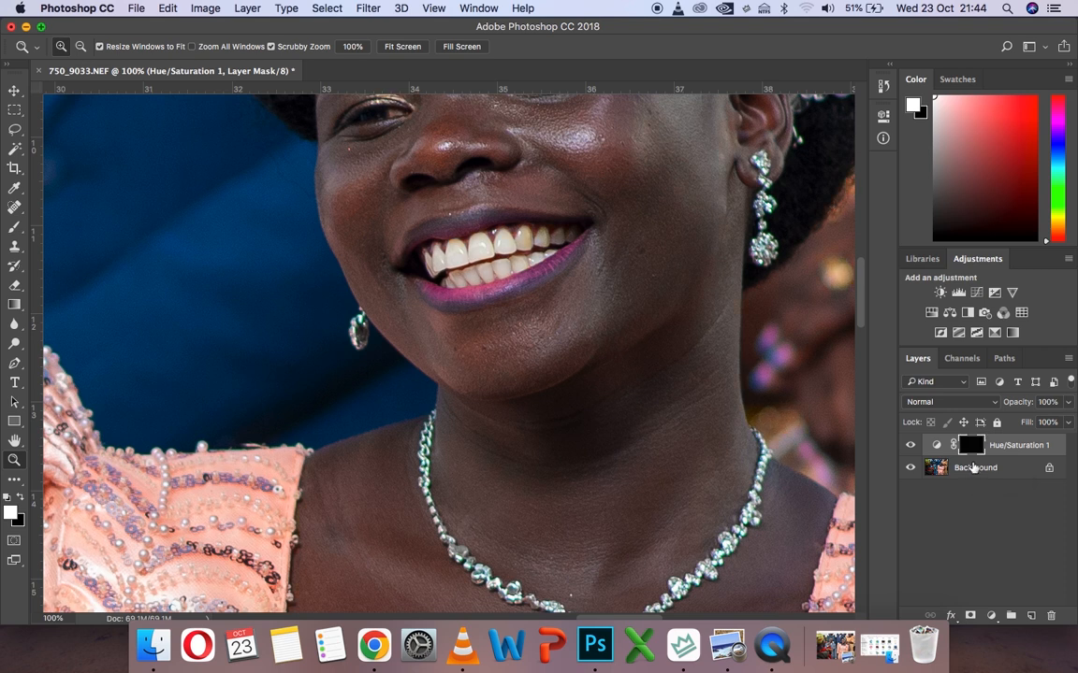
{"action": "left_click", "coordinate": [483, 233]}
{"action": "left_click", "coordinate": [483, 233]}
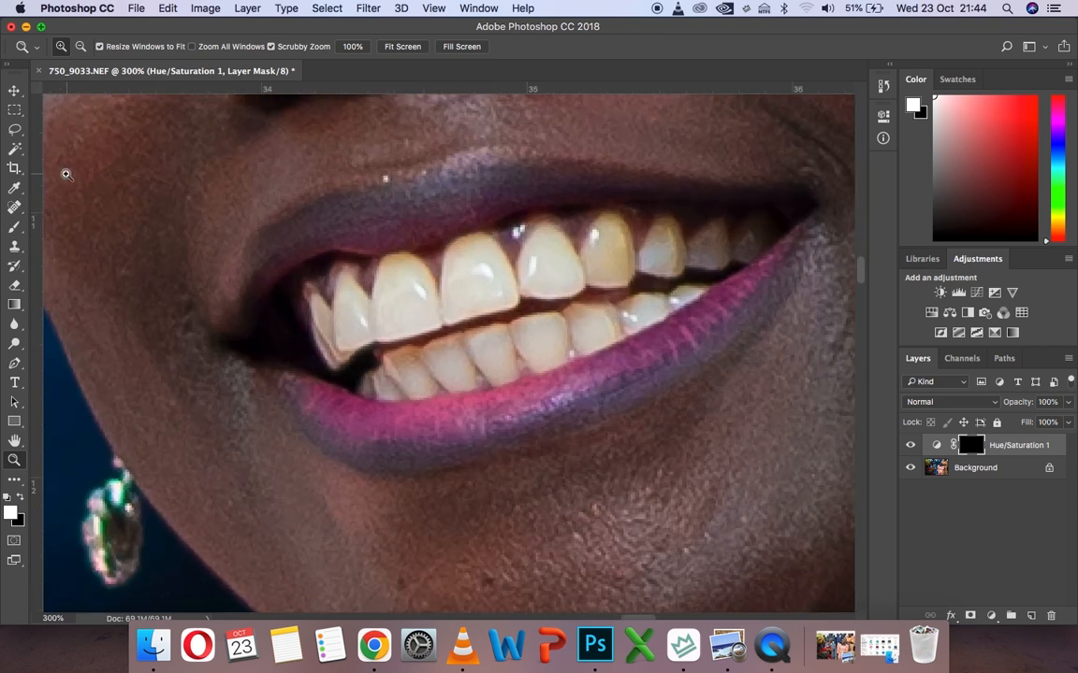
{"action": "left_click", "coordinate": [14, 228]}
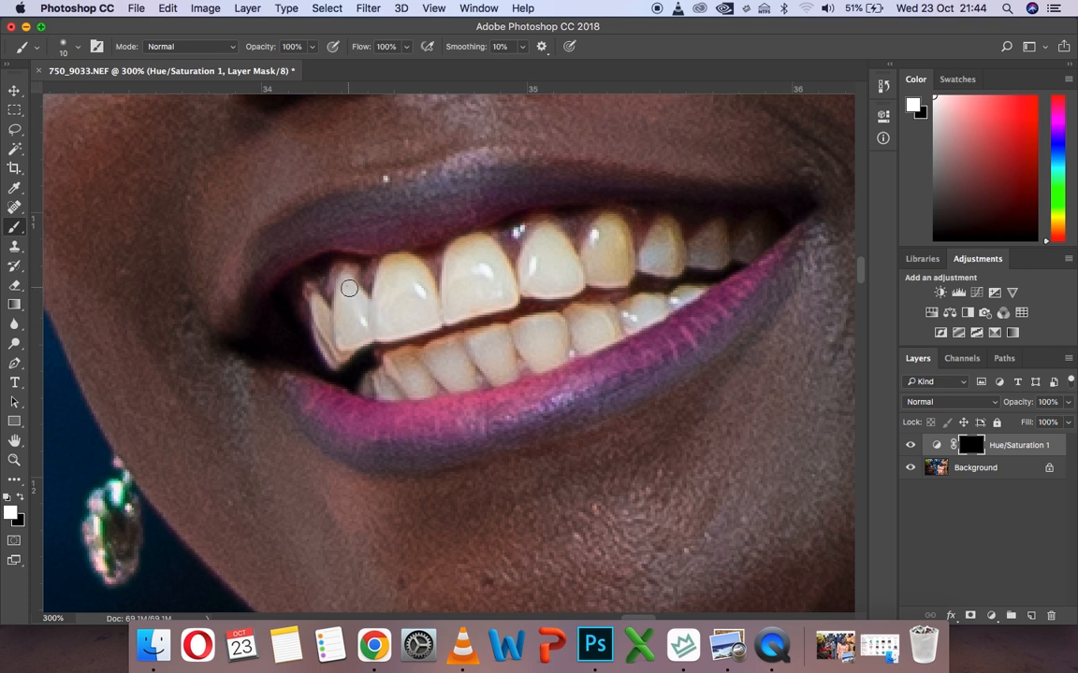
{"action": "mouse_move", "coordinate": [355, 304]}
{"action": "left_mouse_down"}
{"action": "mouse_move", "coordinate": [331, 327]}
{"action": "mouse_move", "coordinate": [317, 305]}
{"action": "mouse_move", "coordinate": [334, 355]}
{"action": "mouse_move", "coordinate": [385, 330]}
{"action": "mouse_move", "coordinate": [458, 319]}
{"action": "mouse_move", "coordinate": [357, 319]}
{"action": "mouse_move", "coordinate": [464, 294]}
{"action": "mouse_move", "coordinate": [362, 309]}
{"action": "mouse_move", "coordinate": [342, 300]}
{"action": "mouse_move", "coordinate": [336, 348]}
{"action": "mouse_move", "coordinate": [379, 296]}
{"action": "mouse_move", "coordinate": [319, 307]}
{"action": "mouse_move", "coordinate": [366, 335]}
{"action": "mouse_move", "coordinate": [448, 307]}
{"action": "mouse_move", "coordinate": [391, 259]}
{"action": "mouse_move", "coordinate": [457, 315]}
{"action": "mouse_move", "coordinate": [472, 314]}
{"action": "mouse_move", "coordinate": [495, 255]}
{"action": "mouse_move", "coordinate": [444, 273]}
{"action": "mouse_move", "coordinate": [448, 262]}
{"action": "mouse_move", "coordinate": [504, 291]}
{"action": "mouse_move", "coordinate": [478, 268]}
{"action": "mouse_move", "coordinate": [450, 274]}
{"action": "mouse_move", "coordinate": [444, 288]}
{"action": "mouse_move", "coordinate": [459, 247]}
{"action": "mouse_move", "coordinate": [495, 261]}
{"action": "mouse_move", "coordinate": [512, 295]}
{"action": "mouse_move", "coordinate": [429, 317]}
{"action": "mouse_move", "coordinate": [458, 312]}
{"action": "mouse_move", "coordinate": [447, 321]}
{"action": "mouse_move", "coordinate": [360, 335]}
{"action": "mouse_move", "coordinate": [574, 289]}
{"action": "mouse_move", "coordinate": [571, 257]}
{"action": "mouse_move", "coordinate": [543, 230]}
{"action": "mouse_move", "coordinate": [508, 286]}
{"action": "mouse_move", "coordinate": [563, 271]}
{"action": "mouse_move", "coordinate": [520, 268]}
{"action": "mouse_move", "coordinate": [537, 256]}
{"action": "mouse_move", "coordinate": [571, 259]}
{"action": "mouse_move", "coordinate": [563, 269]}
{"action": "mouse_move", "coordinate": [536, 256]}
{"action": "mouse_move", "coordinate": [554, 244]}
{"action": "mouse_move", "coordinate": [588, 251]}
{"action": "mouse_move", "coordinate": [619, 228]}
{"action": "mouse_move", "coordinate": [603, 245]}
{"action": "mouse_move", "coordinate": [608, 277]}
{"action": "mouse_move", "coordinate": [616, 240]}
{"action": "mouse_move", "coordinate": [610, 262]}
{"action": "mouse_move", "coordinate": [585, 248]}
{"action": "mouse_move", "coordinate": [603, 226]}
{"action": "mouse_move", "coordinate": [644, 256]}
{"action": "mouse_move", "coordinate": [704, 261]}
{"action": "mouse_move", "coordinate": [751, 239]}
{"action": "left_mouse_up"}
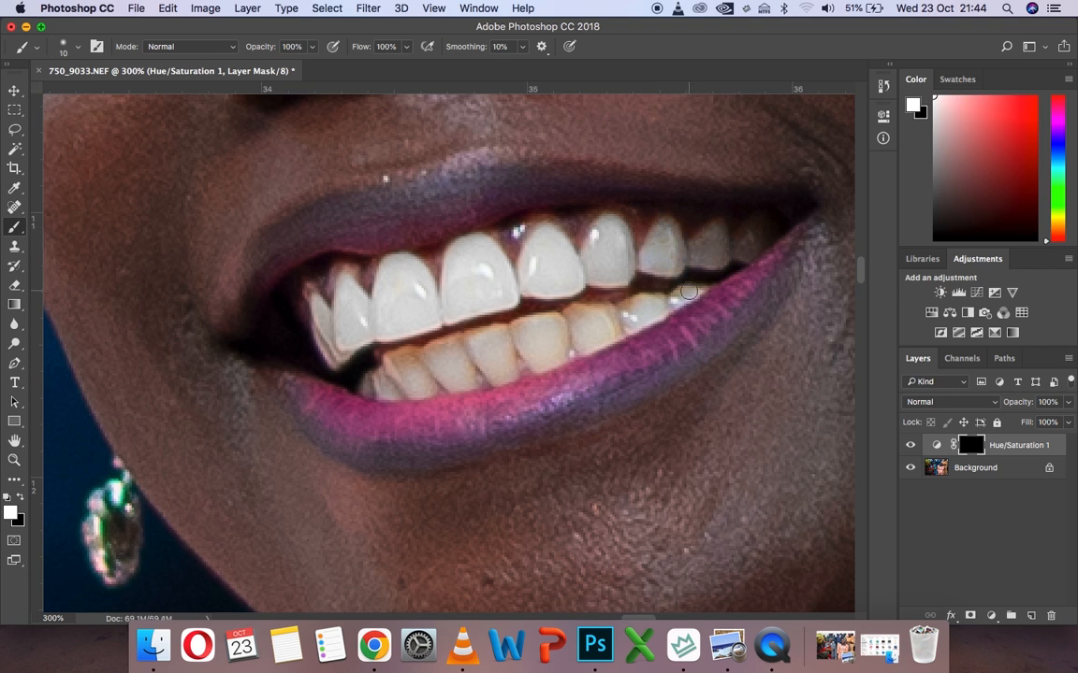
{"action": "left_click_drag", "start_coordinate": [372, 394], "coordinate": [644, 320]}
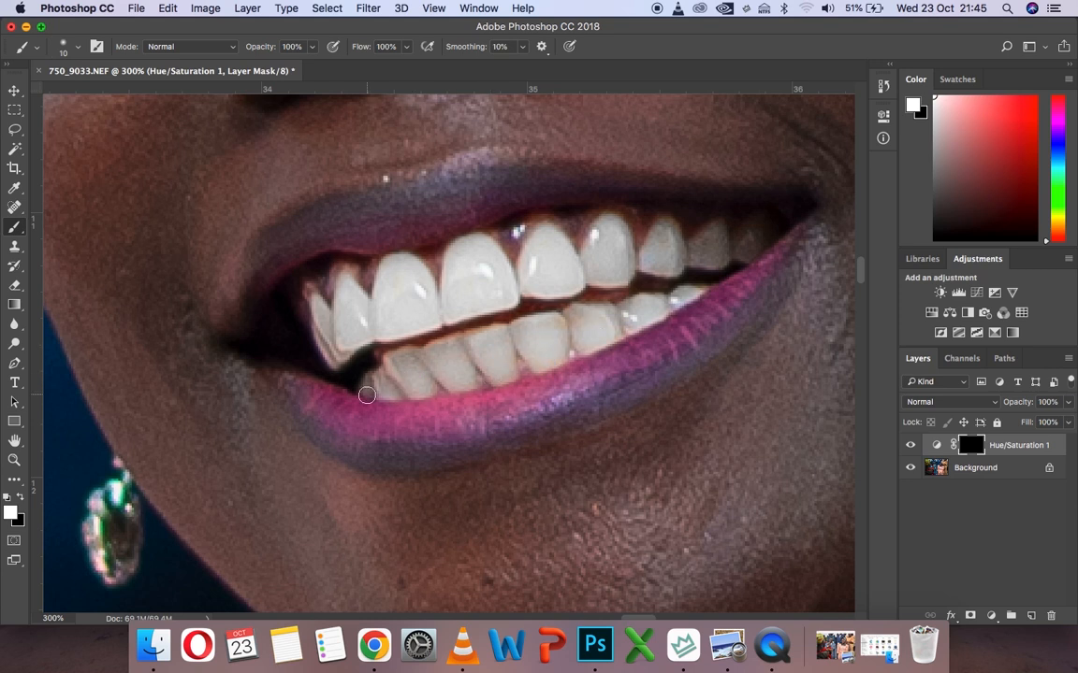
{"action": "scroll", "coordinate": [357, 353], "scroll_direction": "up", "scroll_amount": 10}
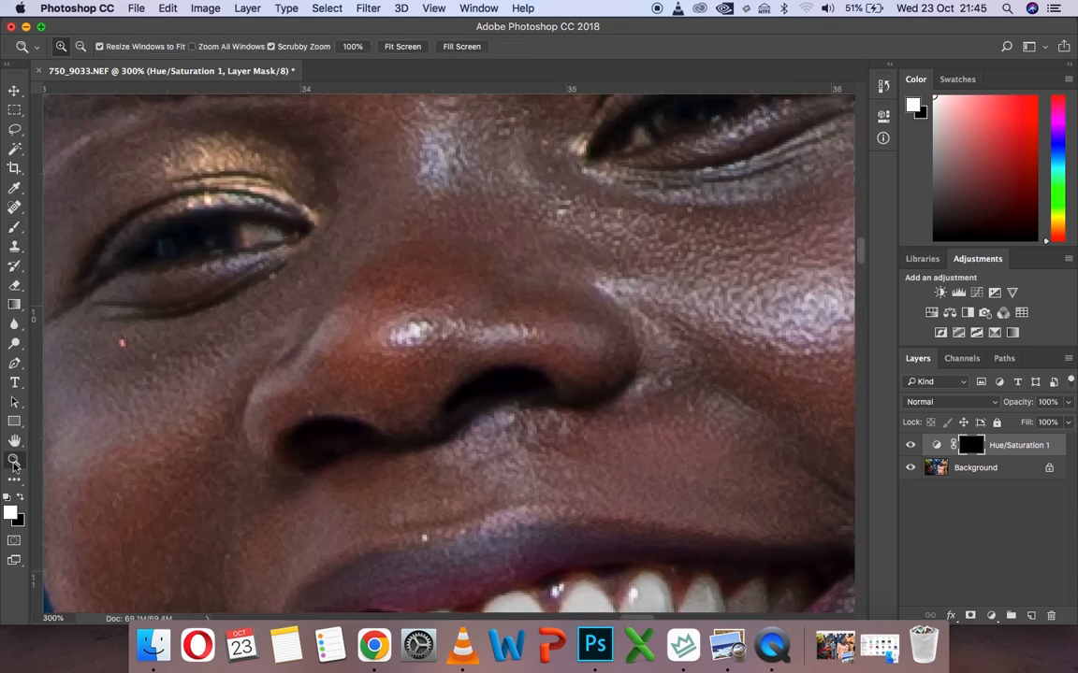
Brush white on the Hue/Saturation mask over the teeth of the man holding the microphone
{"action": "left_click", "coordinate": [14, 460]}
{"action": "left_click", "coordinate": [402, 47]}
{"action": "left_click", "coordinate": [326, 269]}
{"action": "left_click", "coordinate": [325, 270]}
{"action": "left_click", "coordinate": [326, 270]}
{"action": "left_click", "coordinate": [378, 224]}
{"action": "left_click", "coordinate": [377, 225]}
{"action": "left_click", "coordinate": [378, 224]}
{"action": "left_click", "coordinate": [378, 225]}
{"action": "left_click", "coordinate": [14, 227]}
{"action": "mouse_move", "coordinate": [186, 216]}
{"action": "left_mouse_down"}
{"action": "mouse_move", "coordinate": [224, 231]}
{"action": "mouse_move", "coordinate": [203, 225]}
{"action": "mouse_move", "coordinate": [184, 262]}
{"action": "mouse_move", "coordinate": [198, 241]}
{"action": "mouse_move", "coordinate": [214, 265]}
{"action": "mouse_move", "coordinate": [188, 214]}
{"action": "mouse_move", "coordinate": [441, 308]}
{"action": "mouse_move", "coordinate": [470, 341]}
{"action": "mouse_move", "coordinate": [437, 311]}
{"action": "mouse_move", "coordinate": [445, 351]}
{"action": "mouse_move", "coordinate": [333, 351]}
{"action": "mouse_move", "coordinate": [362, 299]}
{"action": "mouse_move", "coordinate": [256, 291]}
{"action": "mouse_move", "coordinate": [349, 330]}
{"action": "mouse_move", "coordinate": [442, 335]}
{"action": "mouse_move", "coordinate": [408, 346]}
{"action": "left_mouse_up"}
{"action": "scroll", "coordinate": [408, 346], "scroll_direction": "up", "scroll_amount": 10}
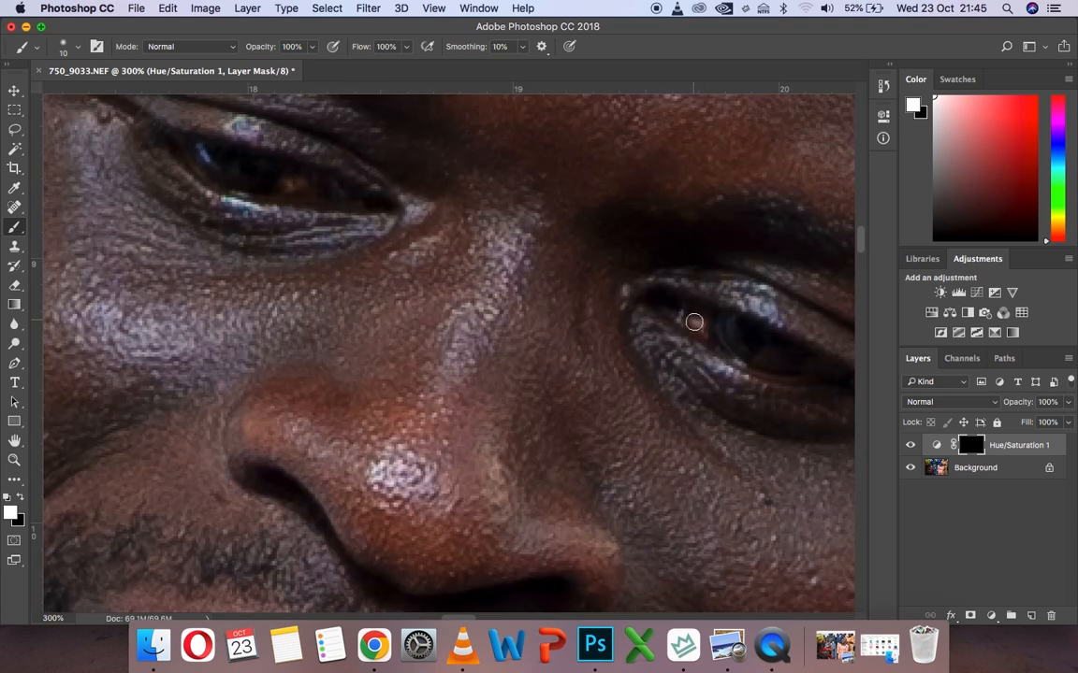
Brush white on the Hue/Saturation mask over the teeth of the woman in the gold dress in the background
{"action": "key", "text": "z"}
{"action": "left_click", "coordinate": [437, 51]}
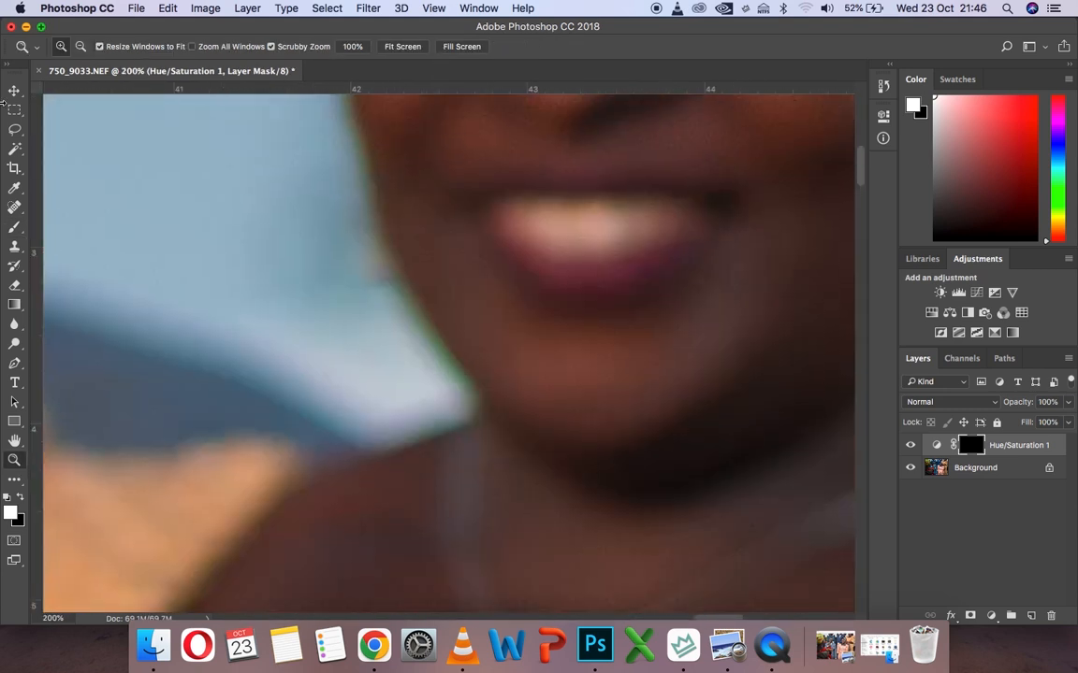
{"action": "key", "text": "b"}
{"action": "left_click_drag", "start_coordinate": [603, 223], "coordinate": [614, 243]}
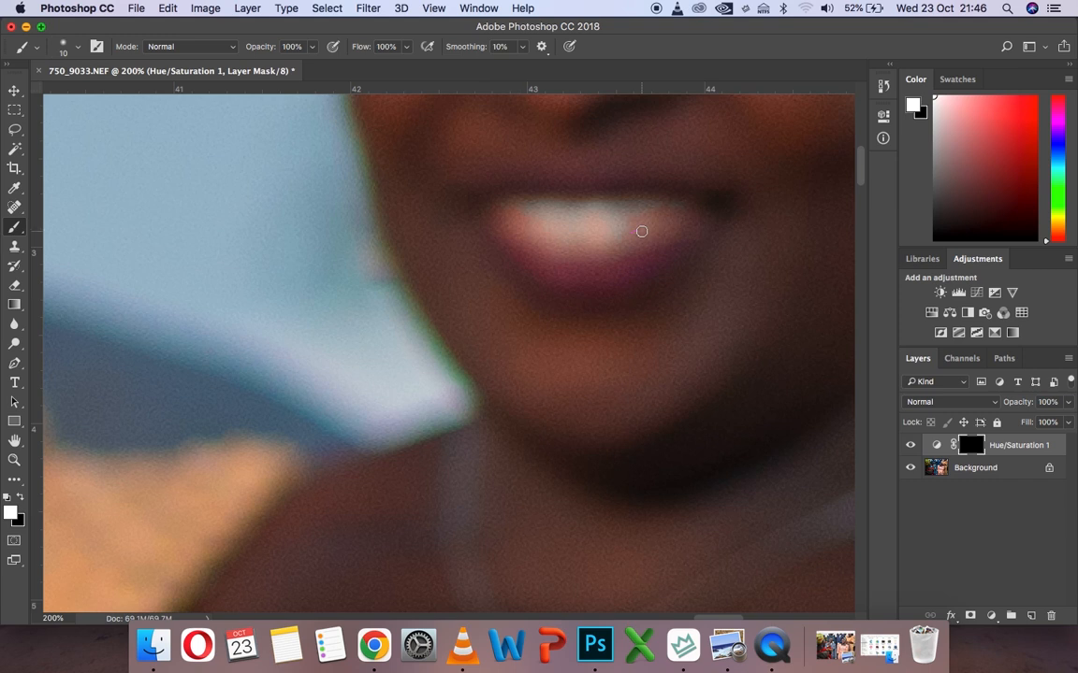
Compare the whitened teeth with the original by hiding and showing the Hue/Saturation layer
{"action": "key", "text": "z"}
{"action": "left_click", "coordinate": [417, 47]}
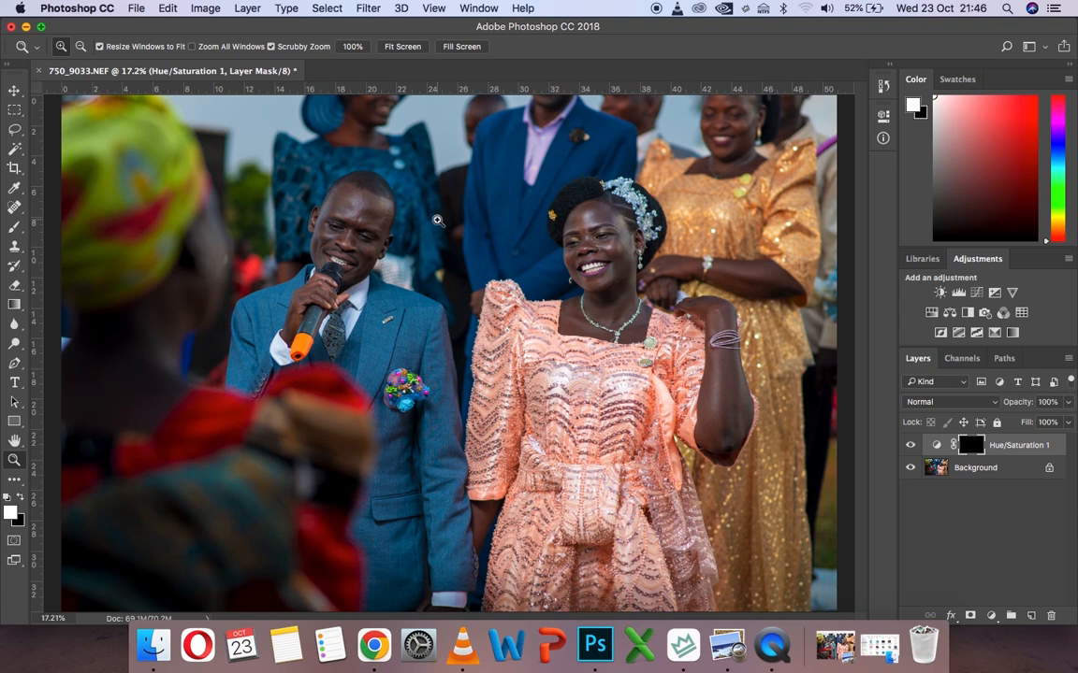
{"action": "left_click", "coordinate": [643, 249]}
{"action": "left_click", "coordinate": [911, 446]}
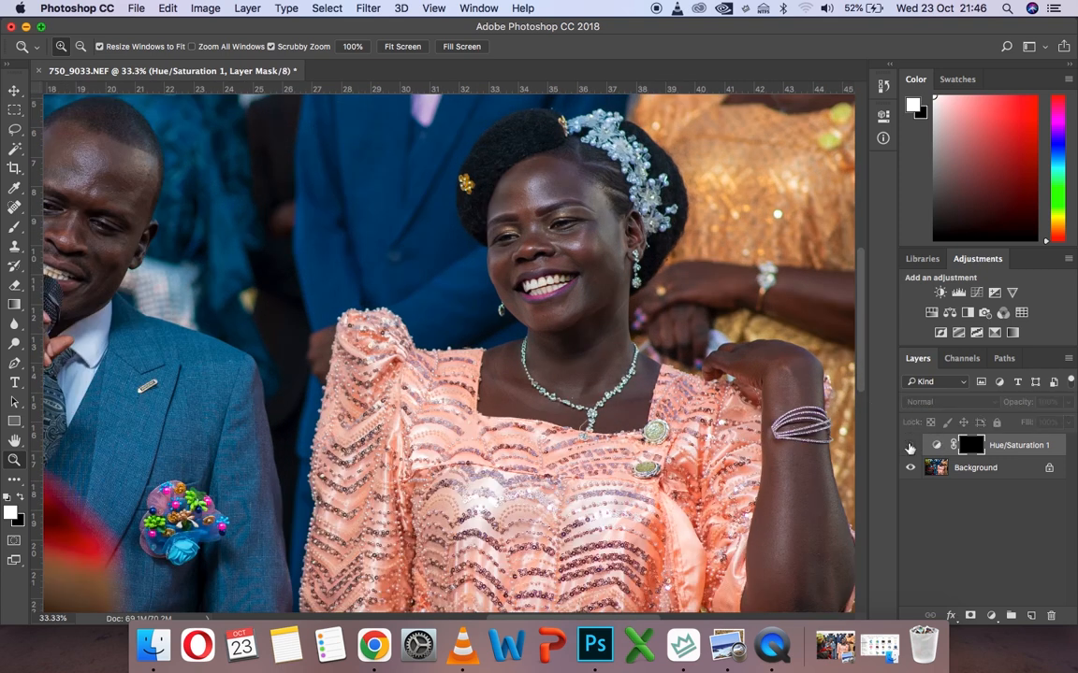
{"action": "left_click", "coordinate": [910, 446]}
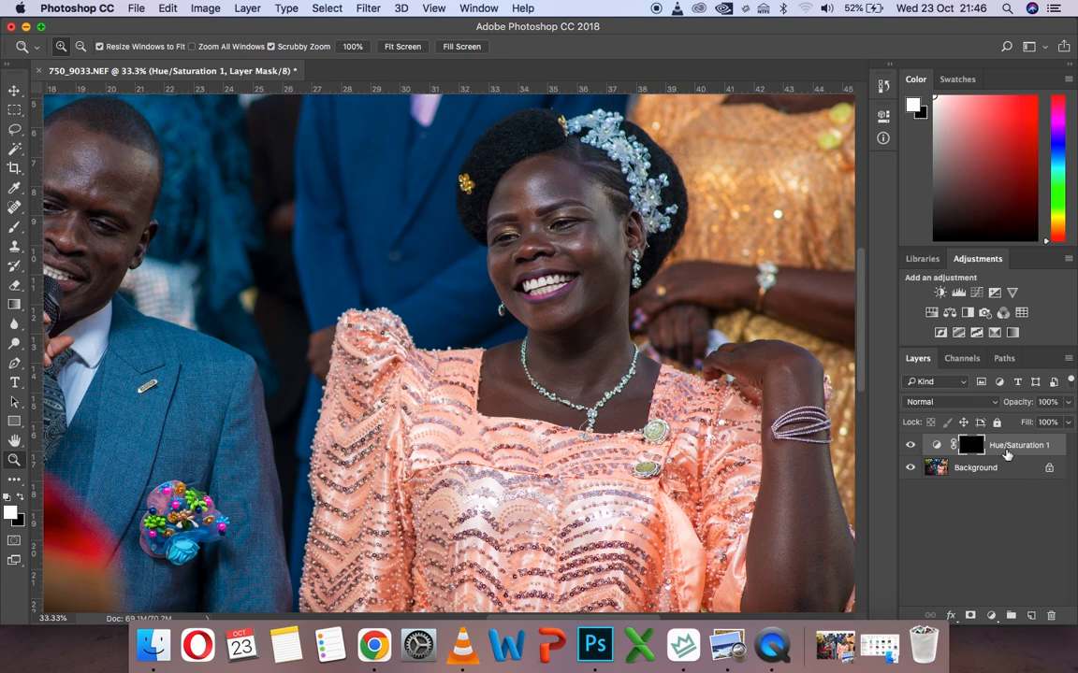
Duplicate the masked Hue/Saturation layer to strengthen the teeth whitening
{"action": "key", "text": "super+j"}
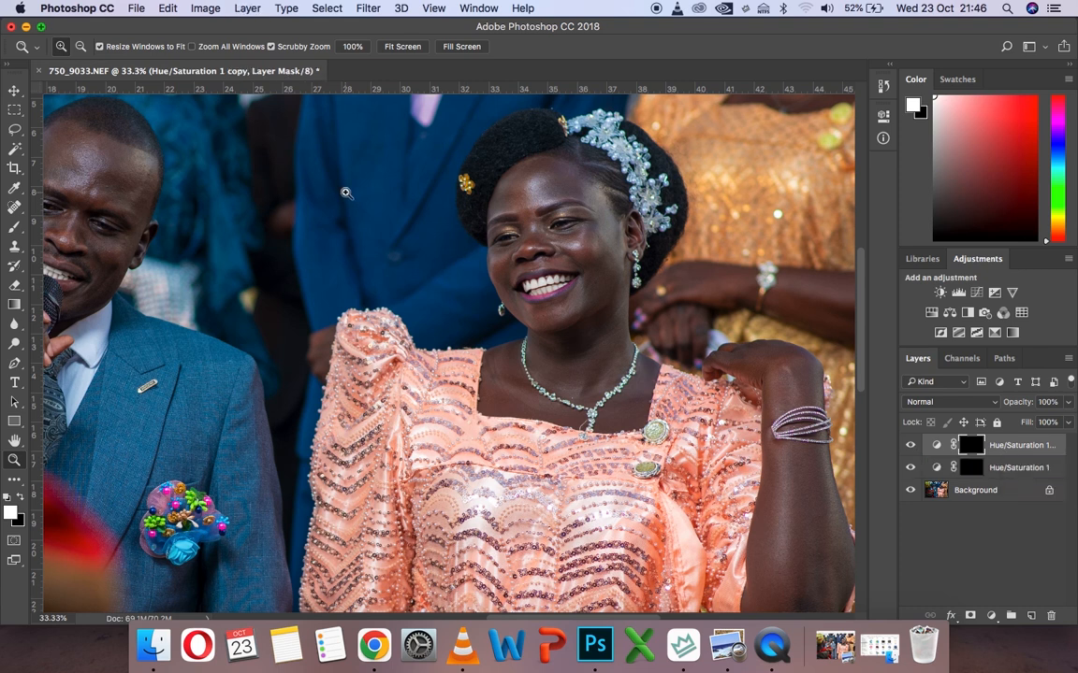
{"action": "left_click", "coordinate": [397, 49]}
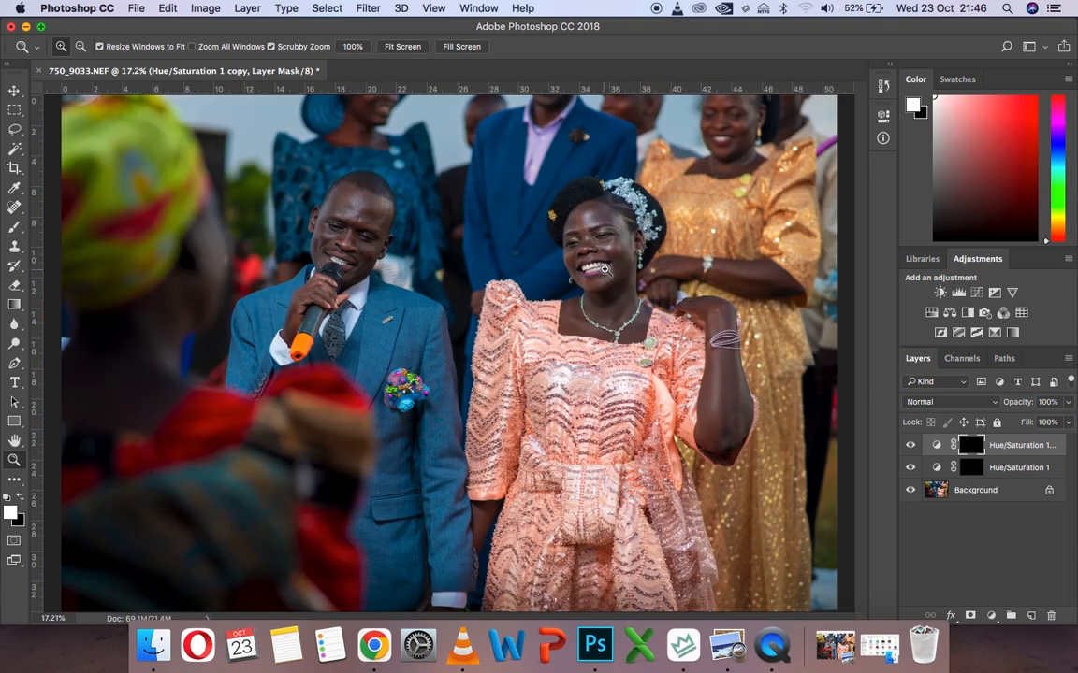
{"action": "left_click", "coordinate": [605, 269]}
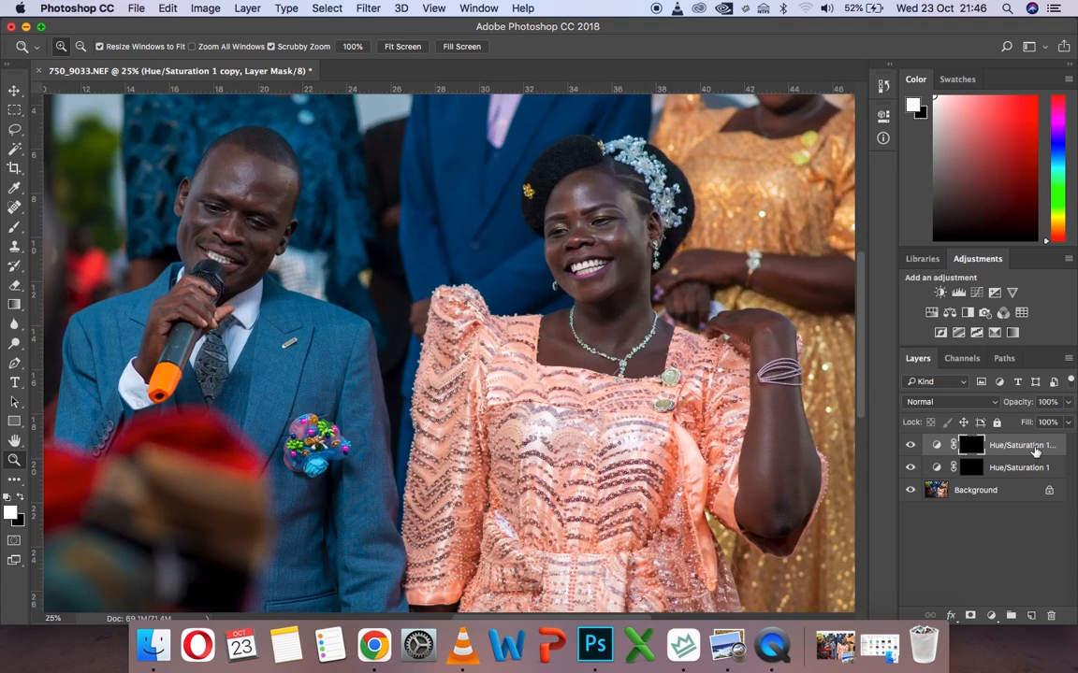
Remove the duplicate and the original Hue/Saturation layers, leaving only the Background layer
{"action": "key", "text": "Delete"}
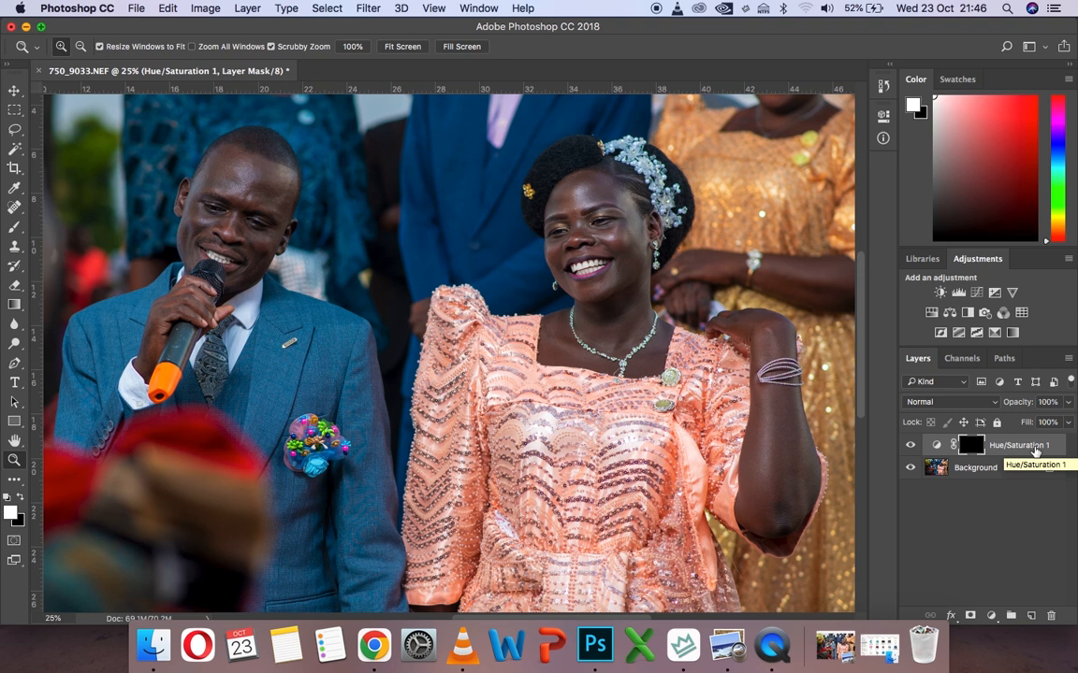
{"action": "key", "text": "Delete"}
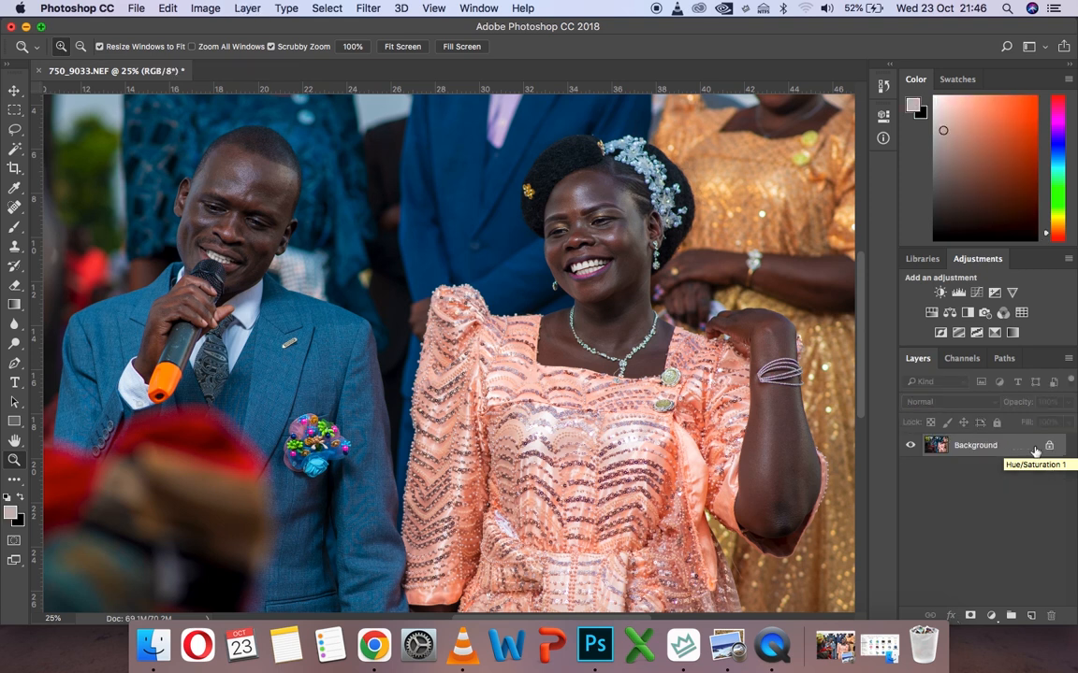
Duplicate the Background twice to build two stacked layers for frequency separation
{"action": "scroll", "coordinate": [667, 154], "scroll_direction": "up", "scroll_amount": 5}
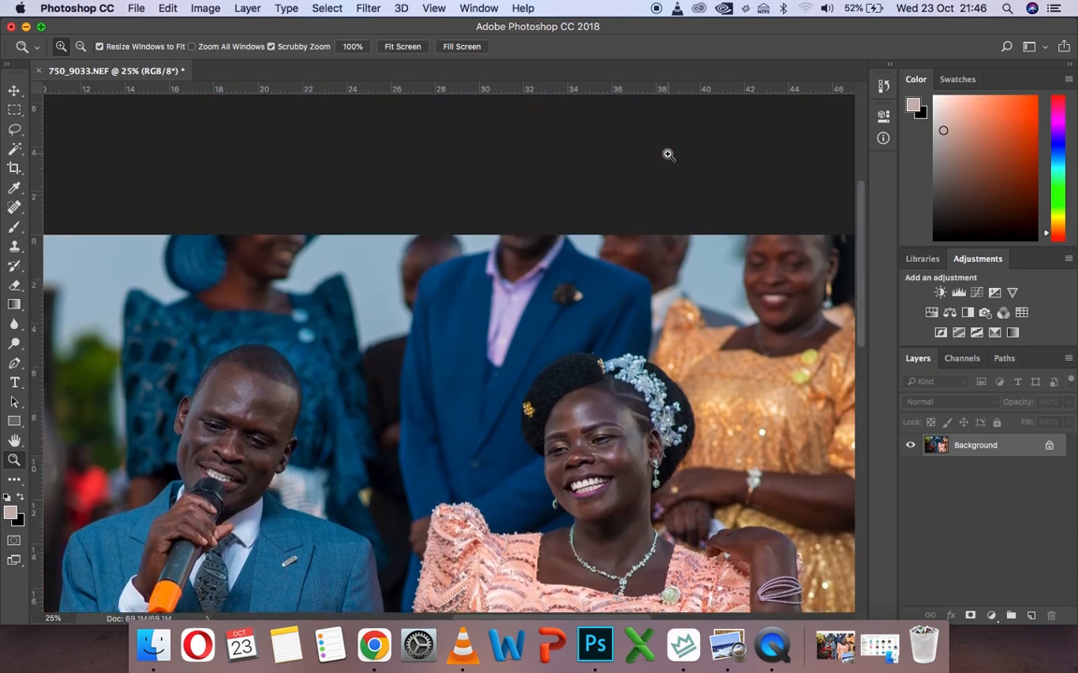
{"action": "scroll", "coordinate": [668, 154], "scroll_direction": "down", "scroll_amount": 4}
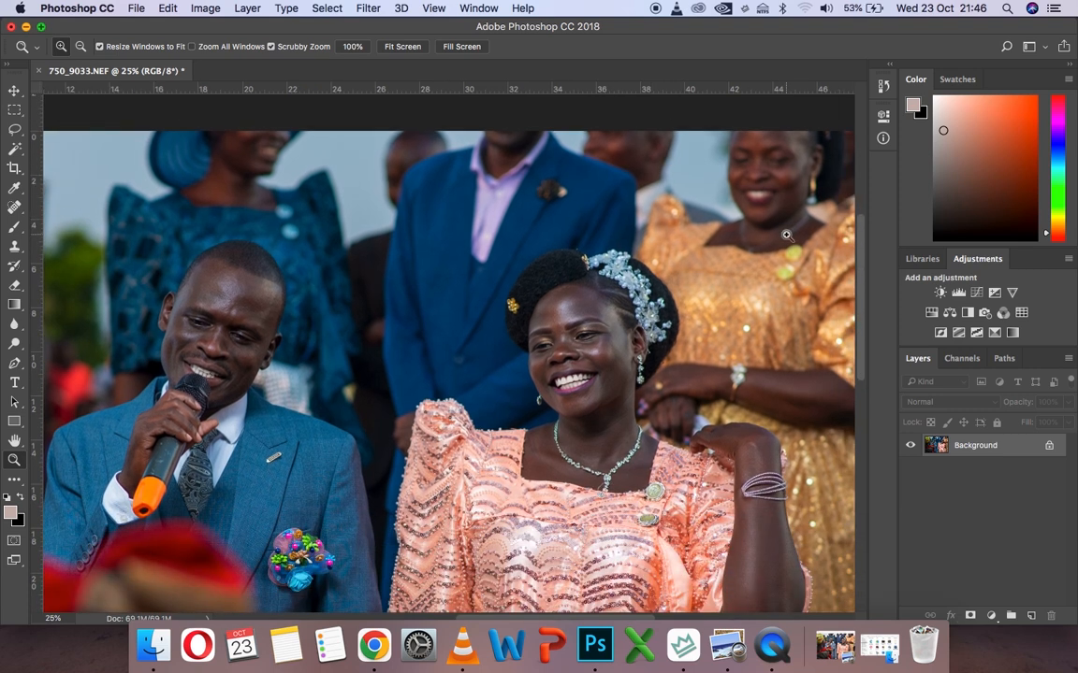
{"action": "key", "text": "super+j"}
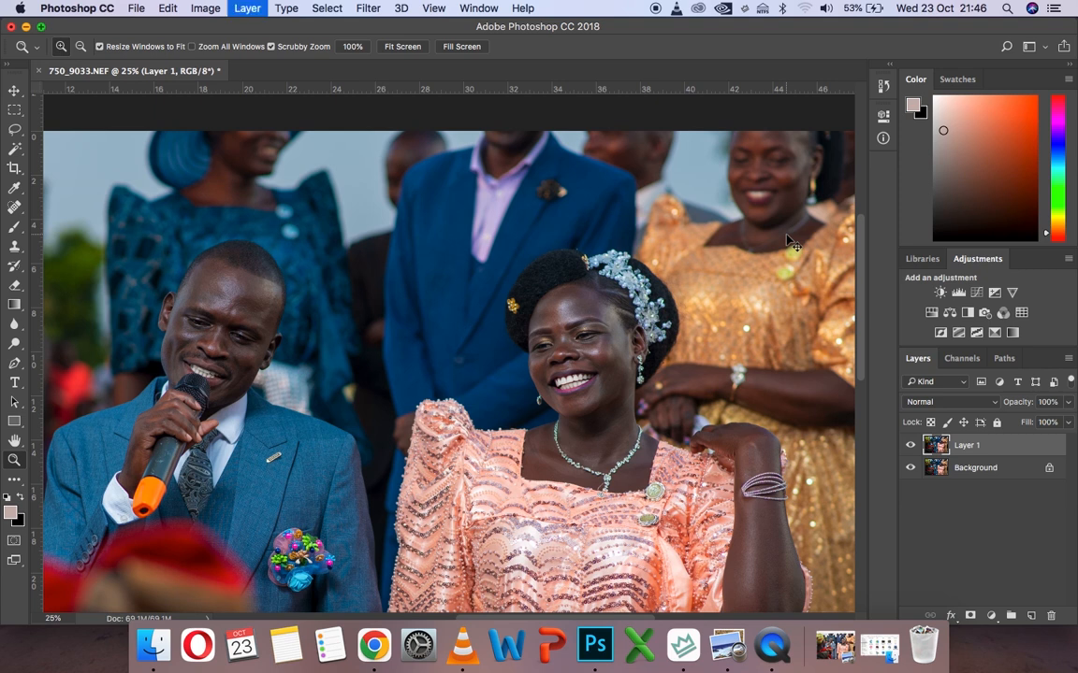
{"action": "key", "text": "super+j"}
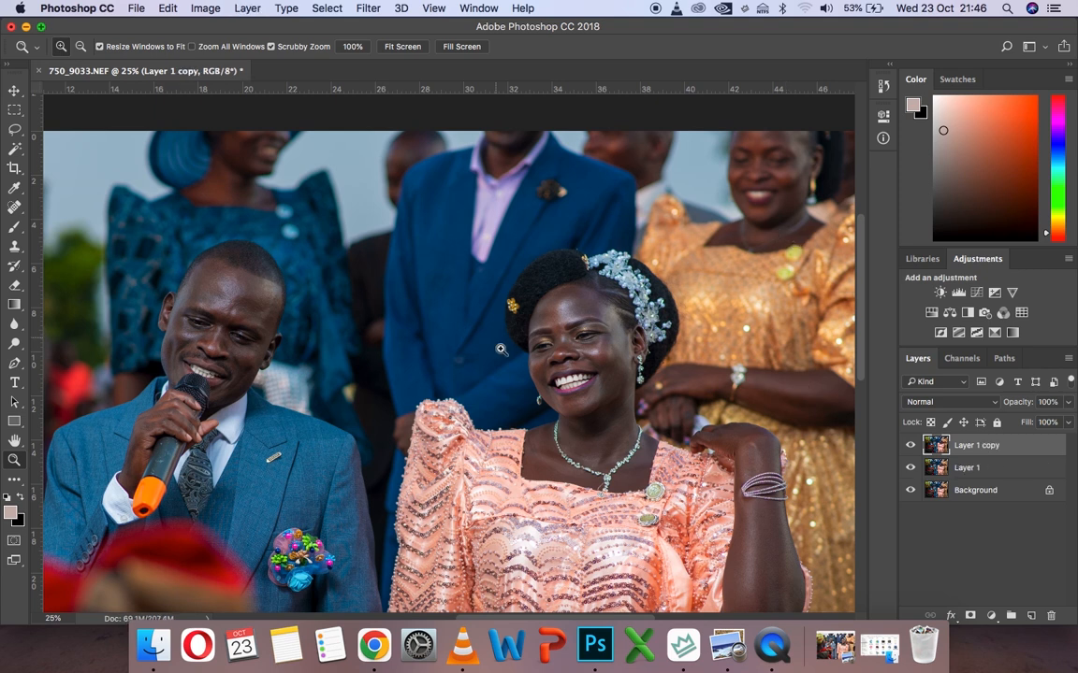
Apply a Gaussian Blur with a 3-pixel radius to Layer 1
{"action": "left_click", "coordinate": [567, 461]}
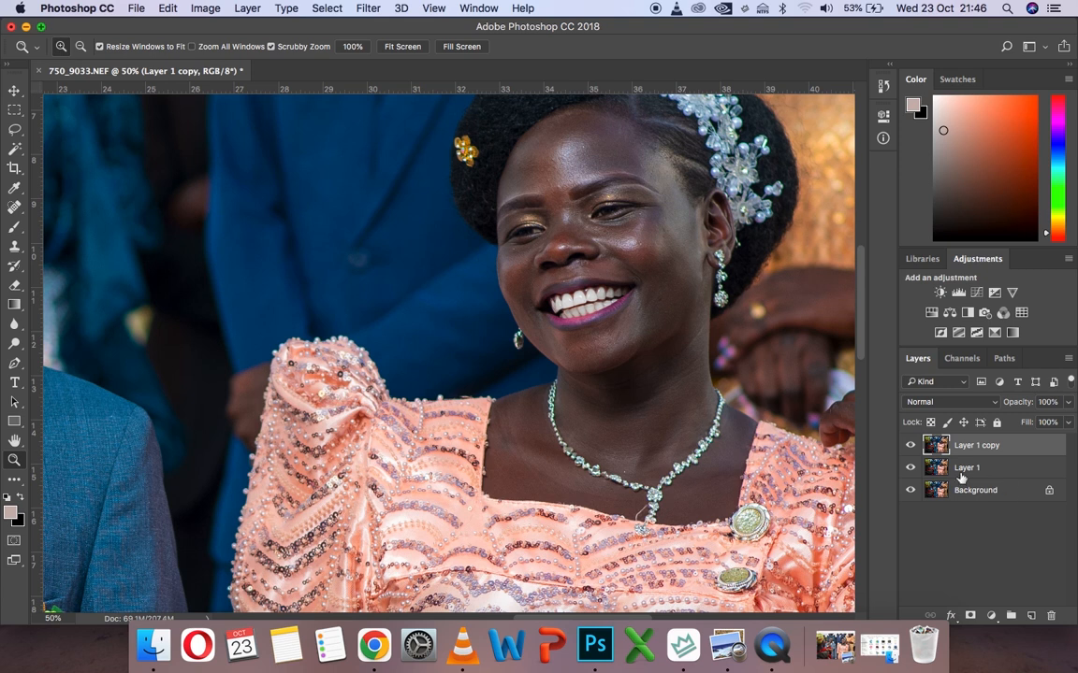
{"action": "scroll", "coordinate": [761, 283], "scroll_direction": "right", "scroll_amount": 5}
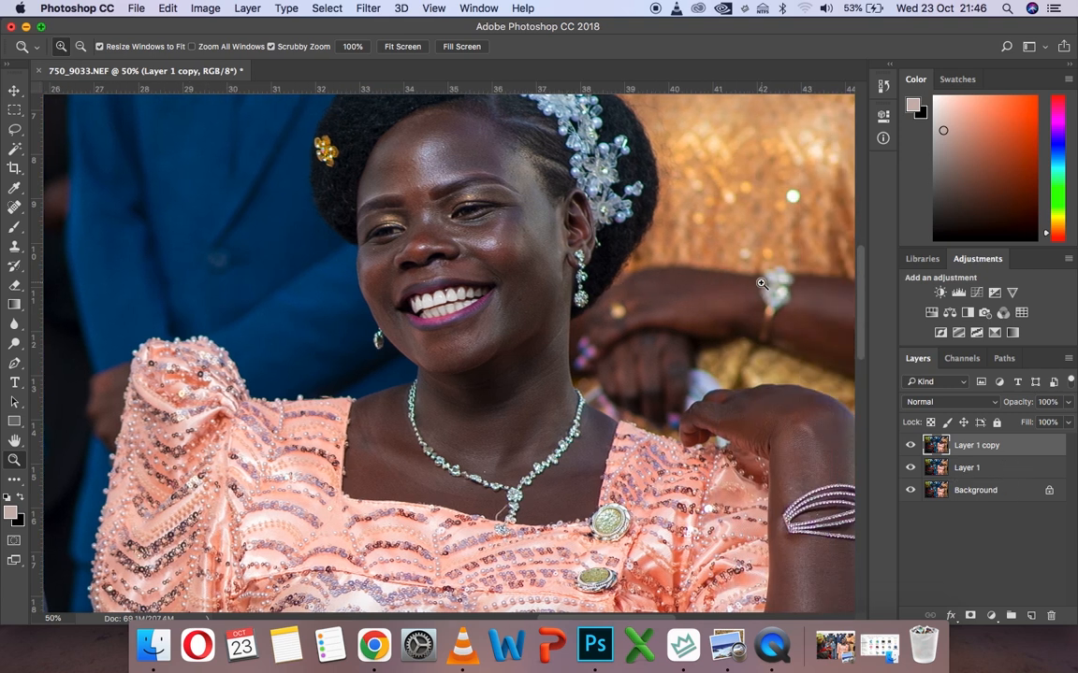
{"action": "left_click", "coordinate": [967, 467]}
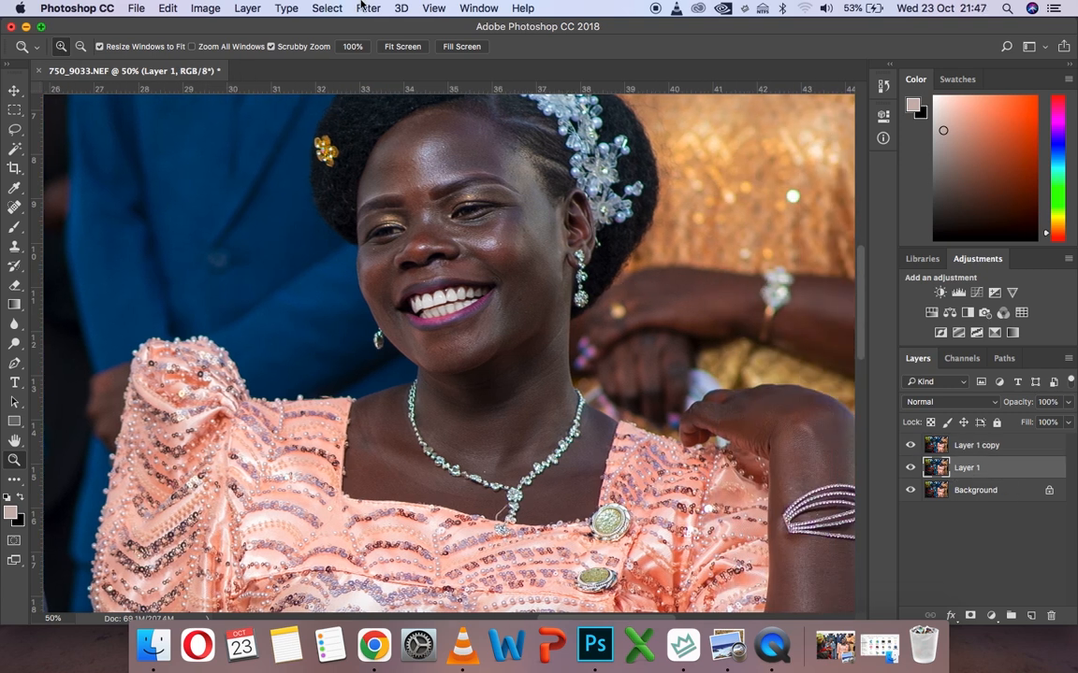
{"action": "left_click", "coordinate": [365, 7]}
{"action": "mouse_move", "coordinate": [477, 186]}
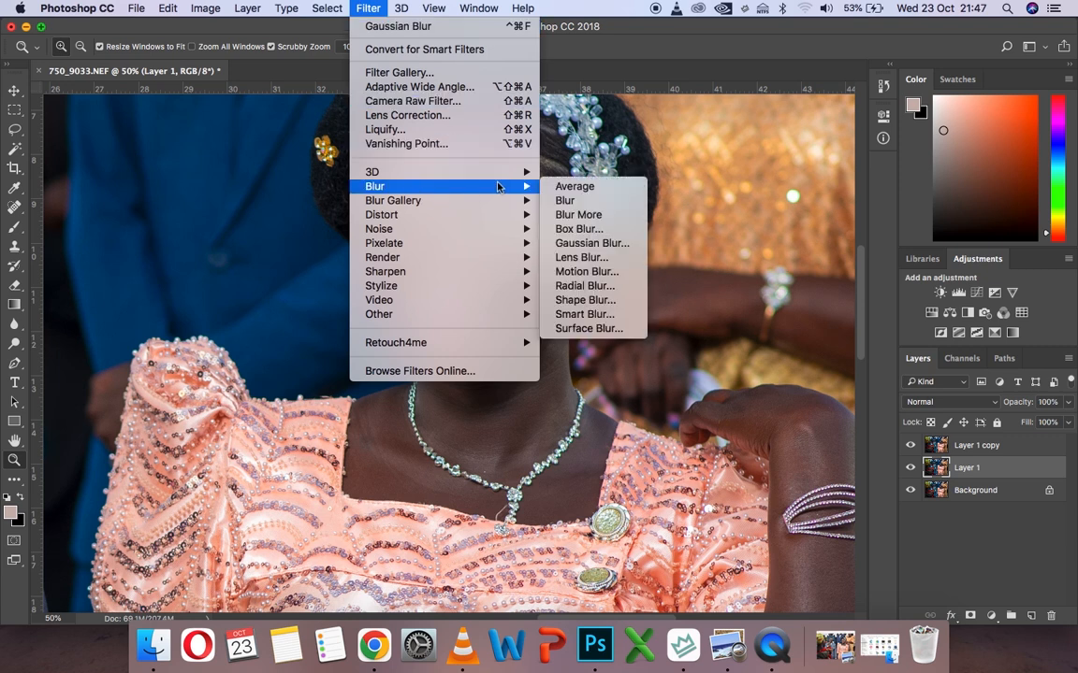
{"action": "left_click", "coordinate": [567, 243]}
{"action": "type", "text": "3"}
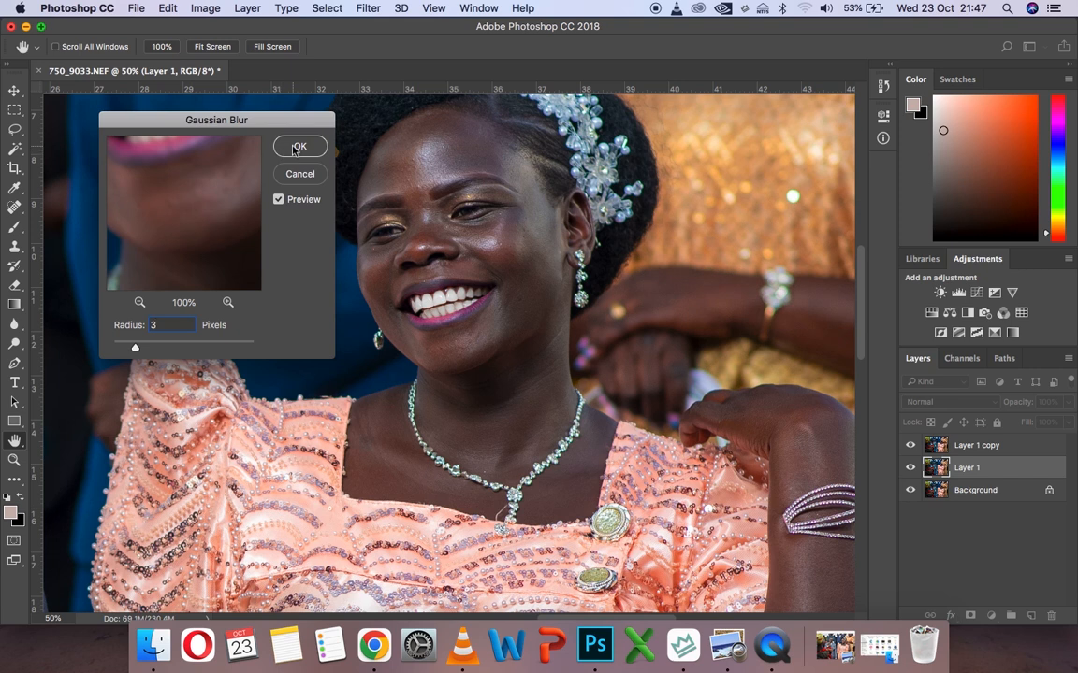
{"action": "key", "text": "Return"}
Use Apply Image on Layer 1 copy with Layer 1 as source, Subtract blending, scale 2 and offset 128
{"action": "left_click", "coordinate": [979, 451]}
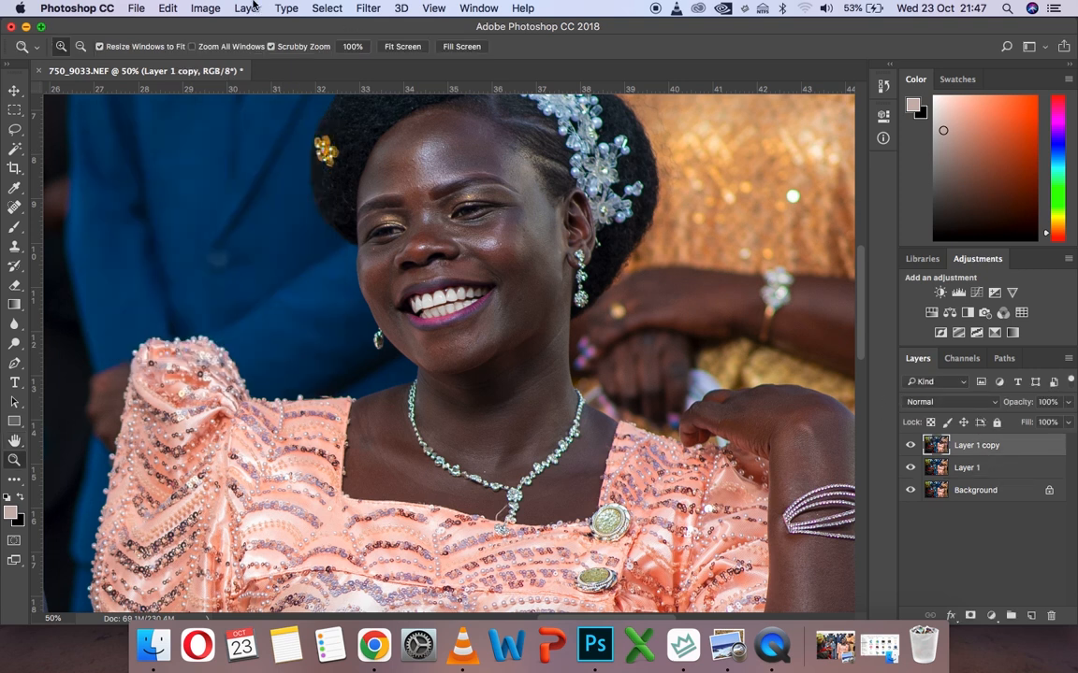
{"action": "left_click", "coordinate": [206, 7]}
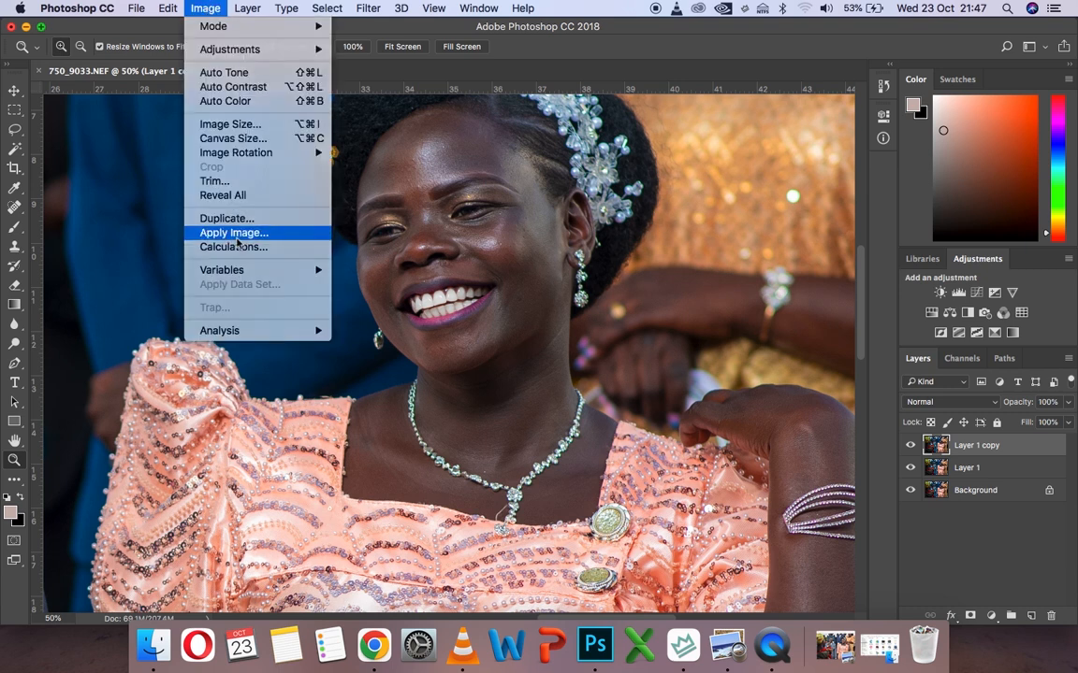
{"action": "left_click", "coordinate": [237, 236]}
{"action": "left_click", "coordinate": [694, 192]}
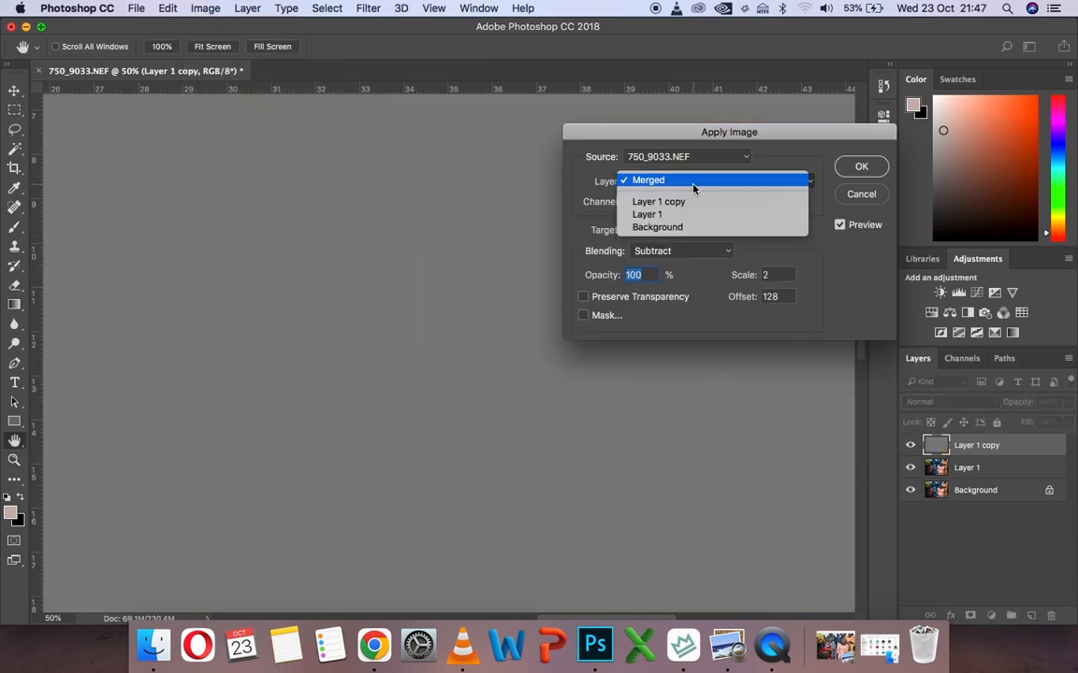
{"action": "left_click", "coordinate": [685, 215]}
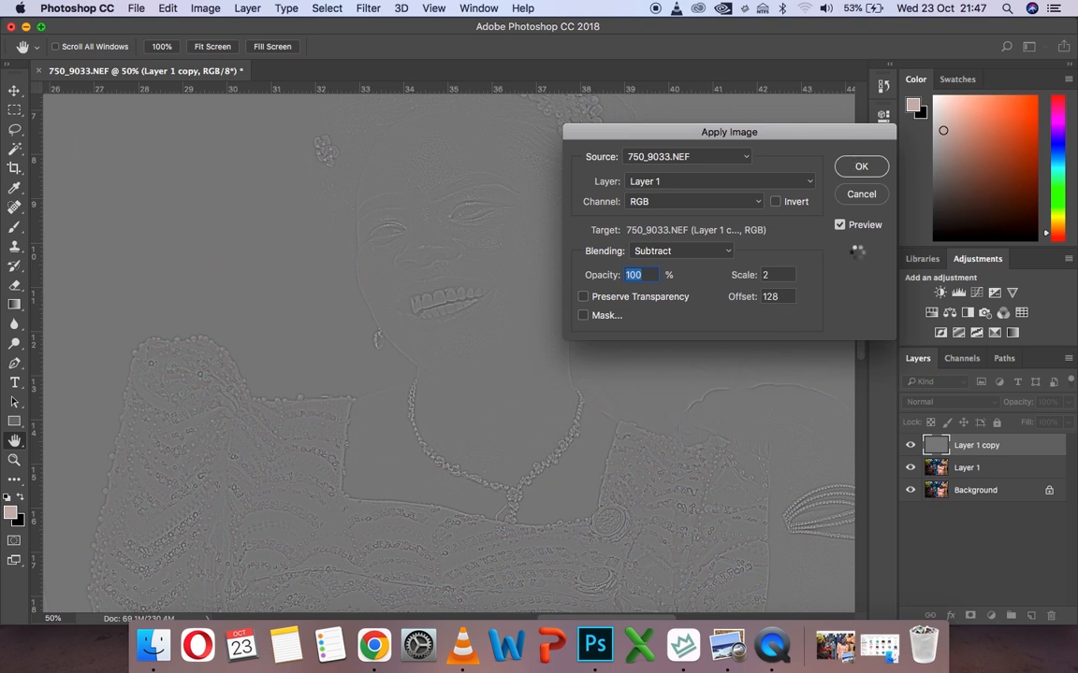
{"action": "key", "text": "Return"}
{"action": "key", "text": "z"}
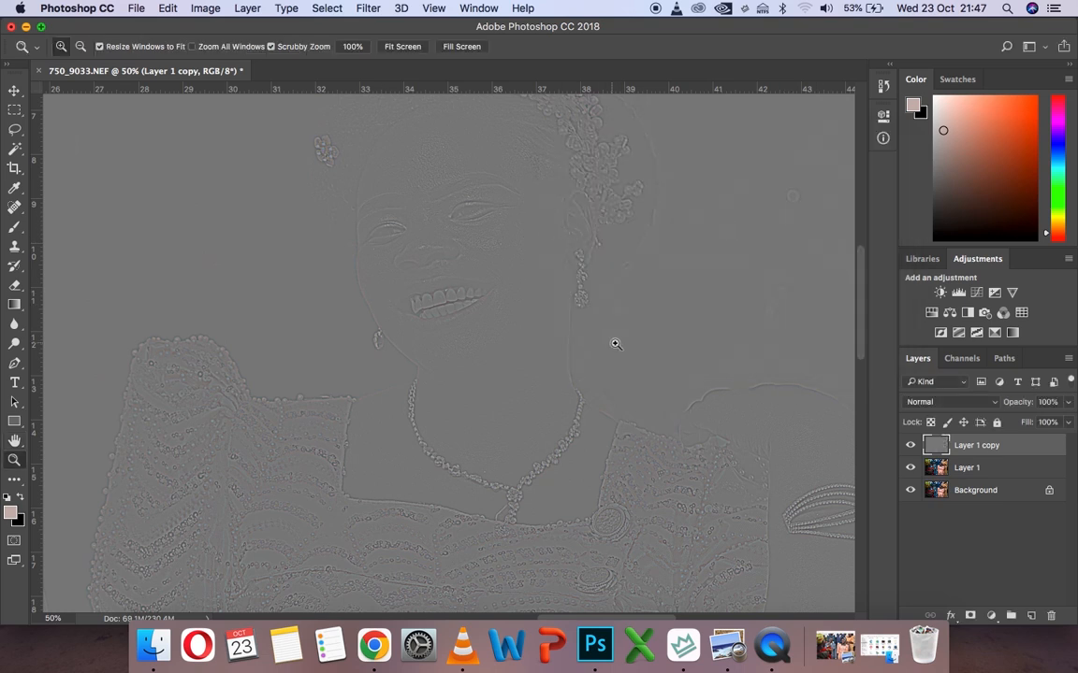
Set the blend mode of Layer 1 copy to Linear Light
{"action": "left_click", "coordinate": [961, 402]}
{"action": "left_click", "coordinate": [928, 563]}
{"action": "left_click", "coordinate": [942, 401]}
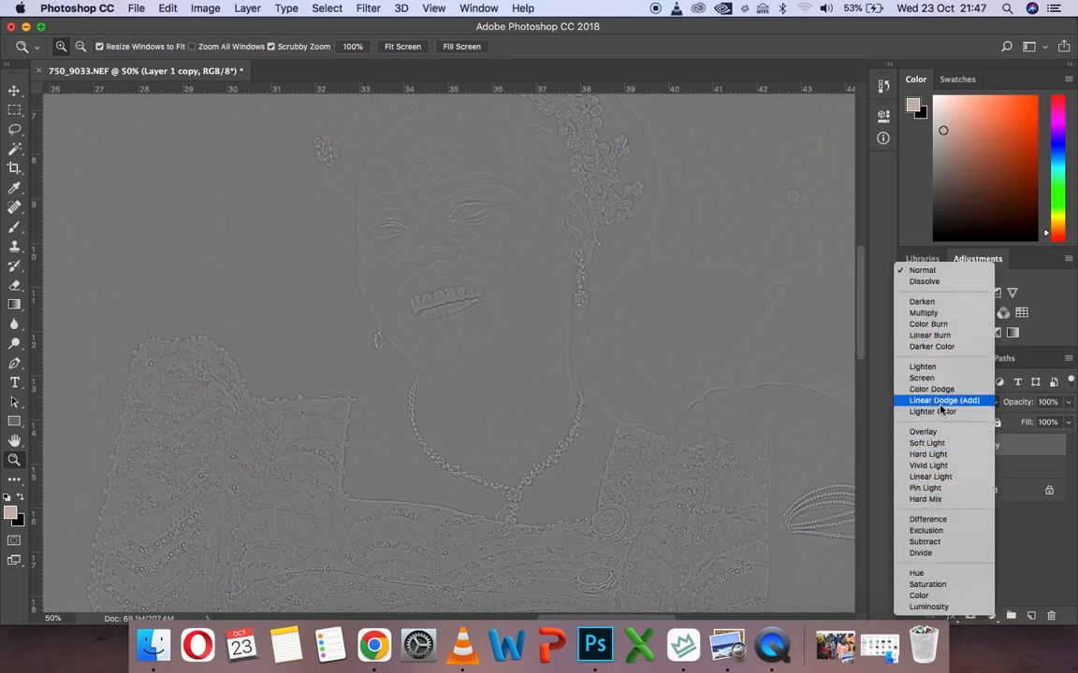
{"action": "left_click", "coordinate": [941, 477]}
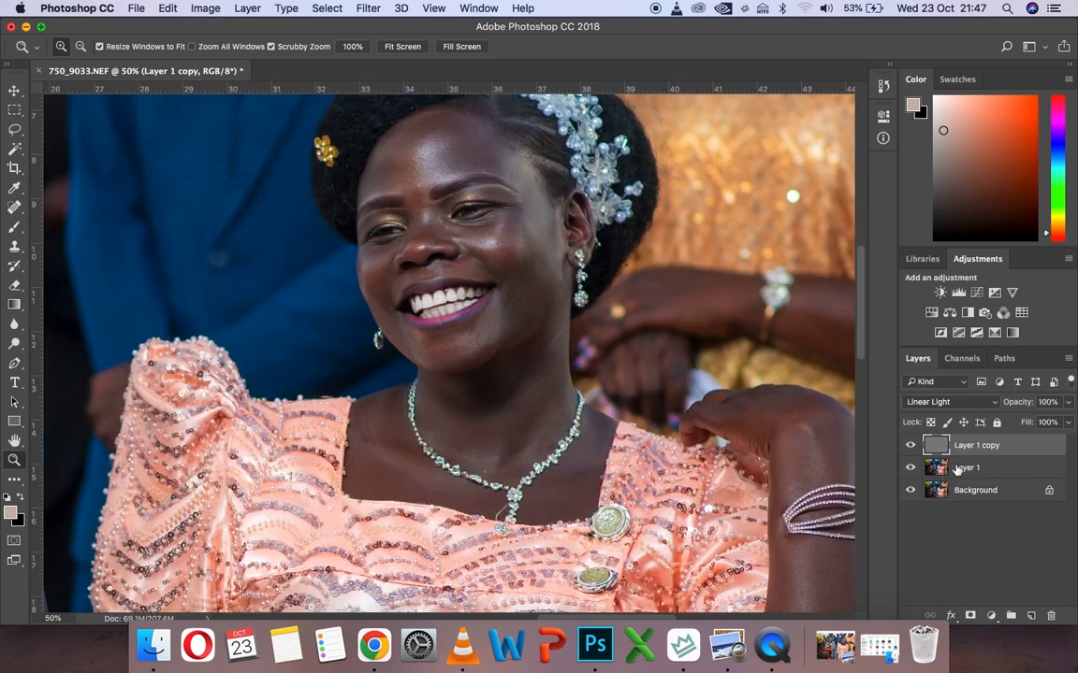
On Layer 1, lasso the bride's forehead above the eyebrows and down the temple beside her ear
{"action": "left_click", "coordinate": [973, 472]}
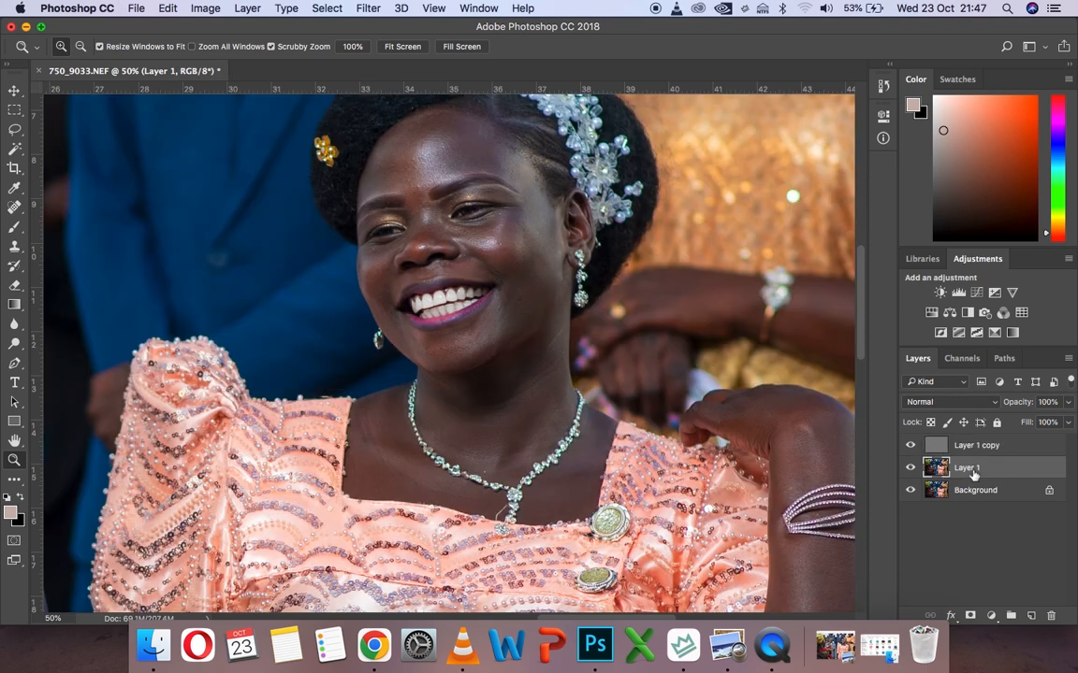
{"action": "scroll", "coordinate": [593, 188], "scroll_direction": "up", "scroll_amount": 2}
{"action": "scroll", "coordinate": [593, 188], "scroll_direction": "right", "scroll_amount": 2}
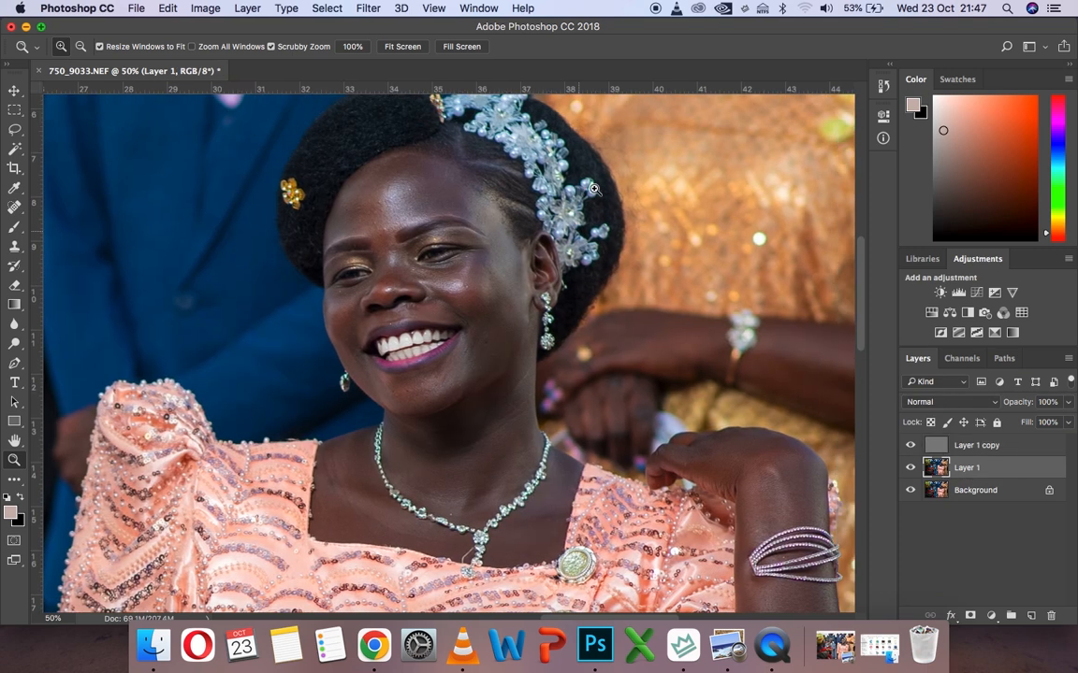
{"action": "left_click", "coordinate": [14, 109]}
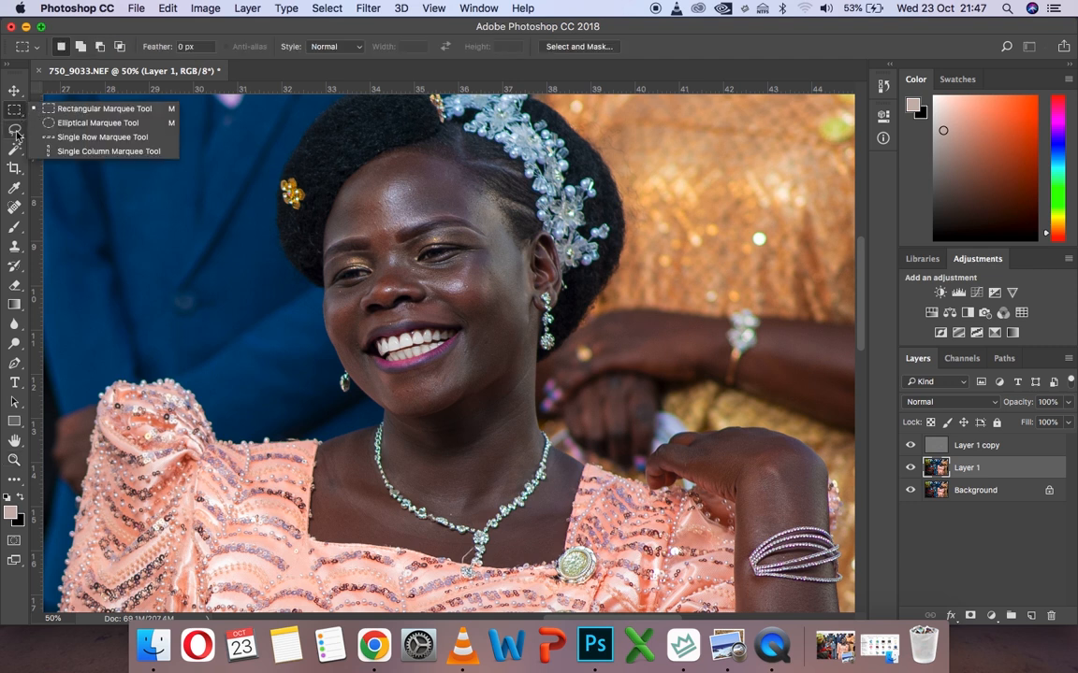
{"action": "left_click", "coordinate": [15, 130]}
{"action": "left_click", "coordinate": [59, 129]}
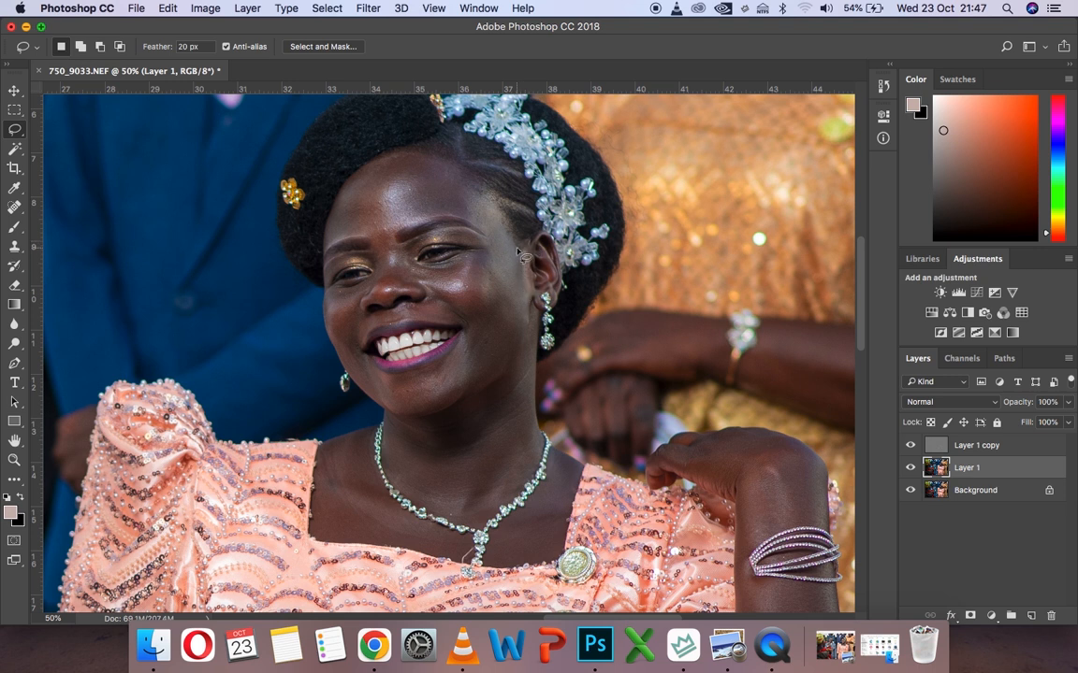
{"action": "mouse_move", "coordinate": [513, 247]}
{"action": "left_mouse_down"}
{"action": "mouse_move", "coordinate": [488, 197]}
{"action": "mouse_move", "coordinate": [408, 152]}
{"action": "mouse_move", "coordinate": [360, 166]}
{"action": "mouse_move", "coordinate": [324, 222]}
{"action": "mouse_move", "coordinate": [324, 245]}
{"action": "mouse_move", "coordinate": [364, 237]}
{"action": "mouse_move", "coordinate": [397, 265]}
{"action": "mouse_move", "coordinate": [394, 233]}
{"action": "mouse_move", "coordinate": [464, 216]}
{"action": "mouse_move", "coordinate": [491, 245]}
{"action": "mouse_move", "coordinate": [496, 302]}
{"action": "mouse_move", "coordinate": [524, 324]}
{"action": "mouse_move", "coordinate": [533, 300]}
{"action": "mouse_move", "coordinate": [520, 253]}
{"action": "left_mouse_up"}
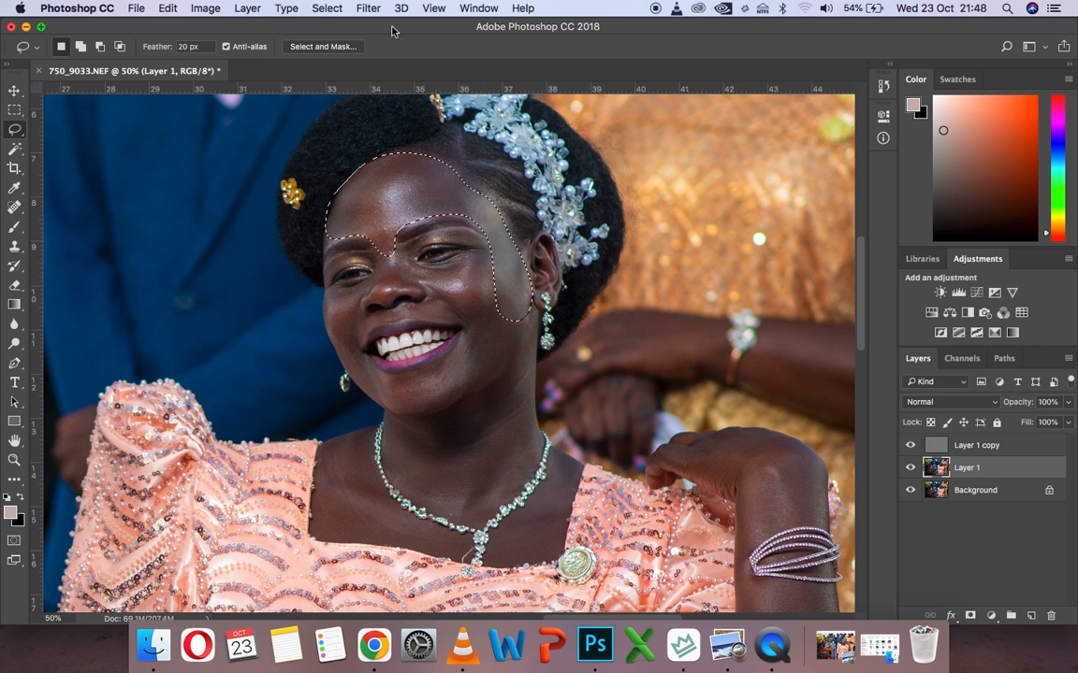
Blur the selected forehead and temple skin with a Gaussian Blur of 6 pixels
{"action": "left_click", "coordinate": [367, 9]}
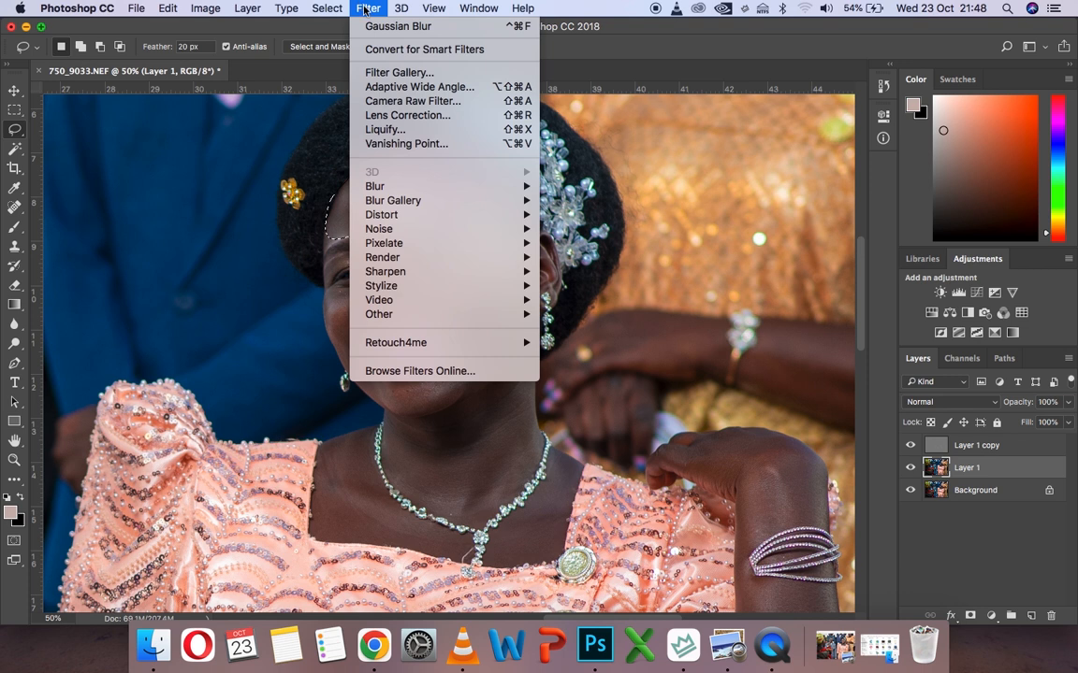
{"action": "mouse_move", "coordinate": [421, 186]}
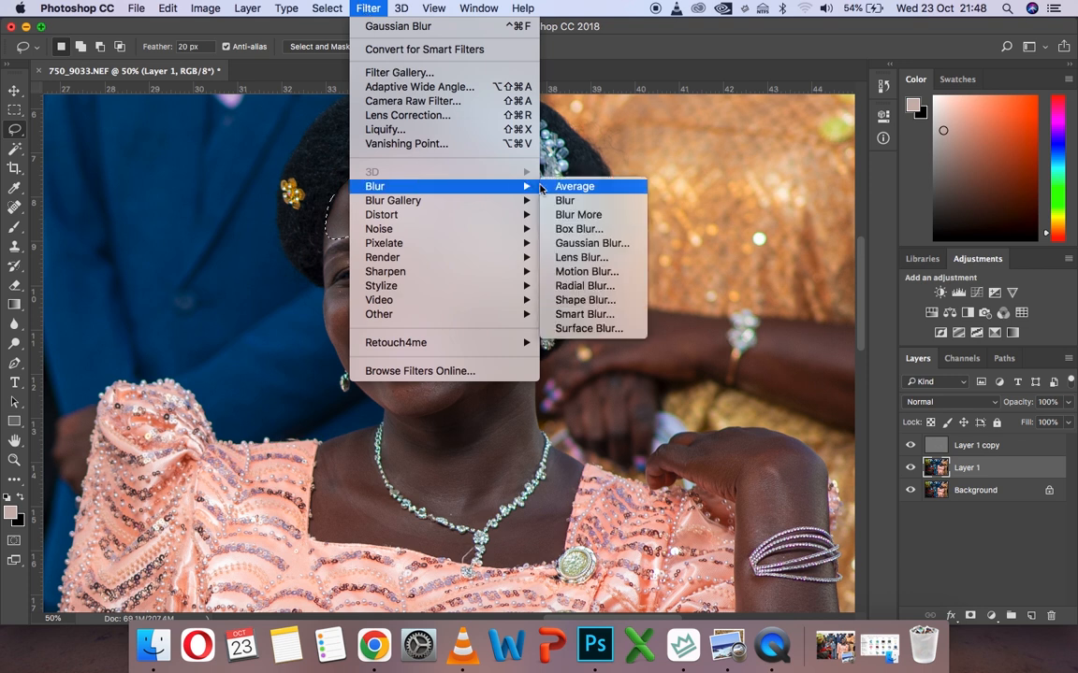
{"action": "left_click", "coordinate": [590, 243]}
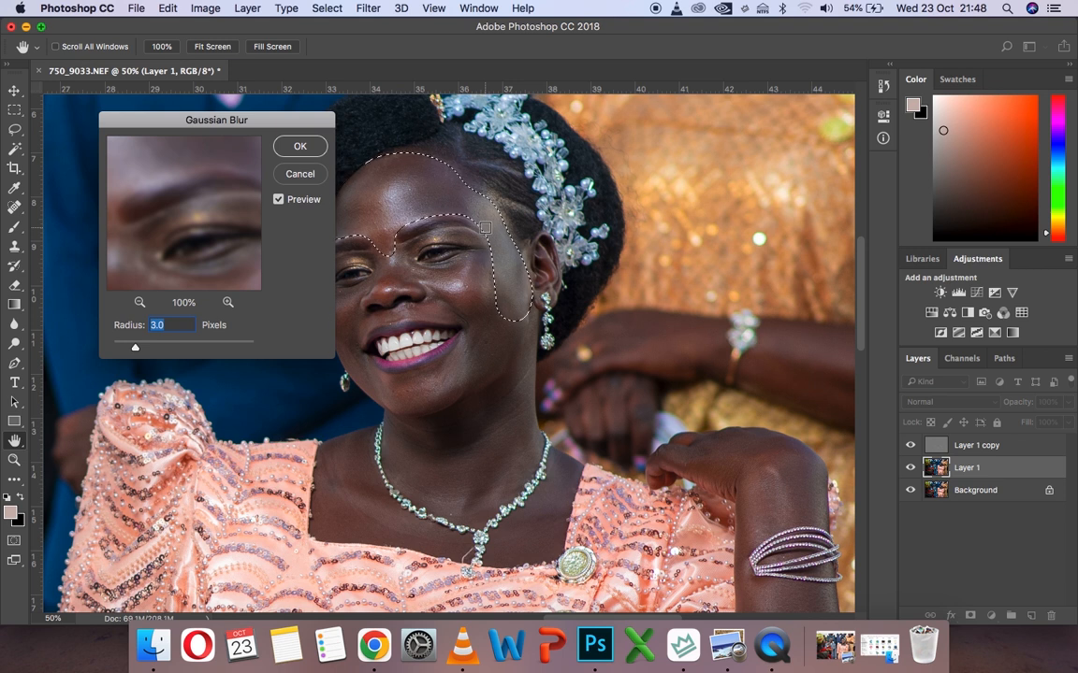
{"action": "type", "text": "6"}
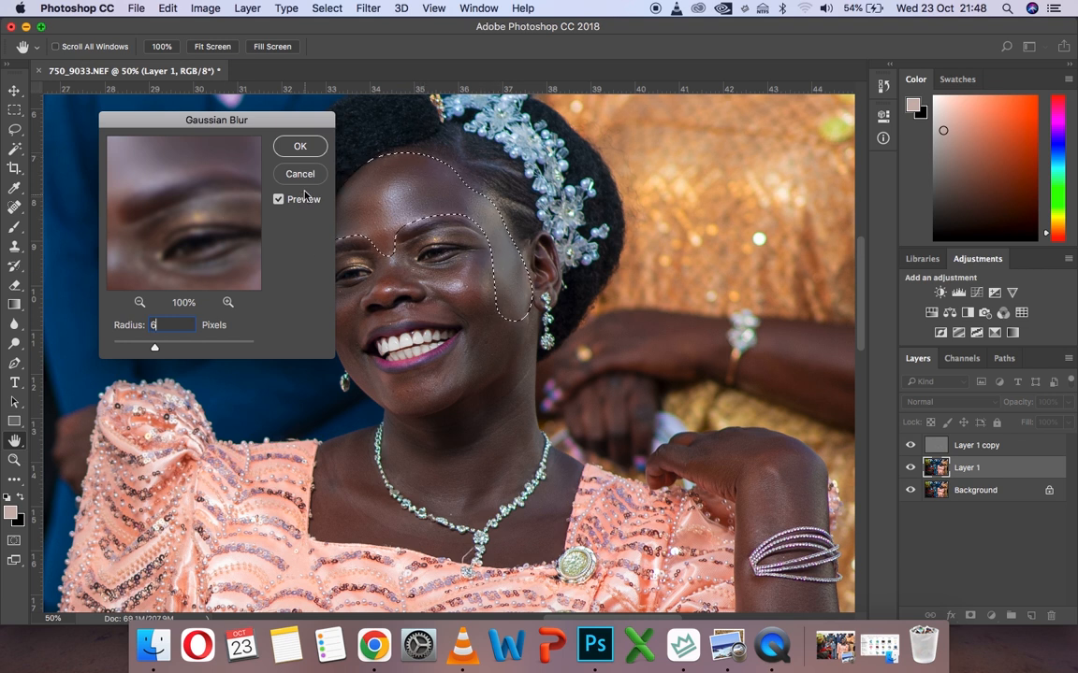
{"action": "left_click", "coordinate": [299, 151]}
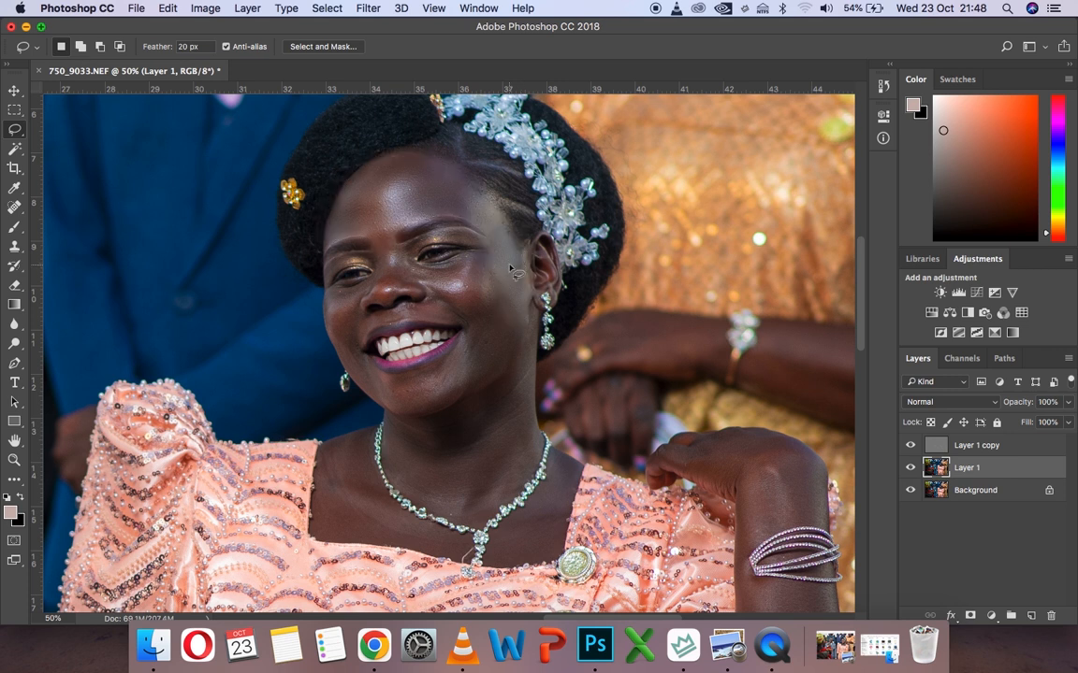
Lasso the bride's cheek nearest her visible ear and her nose area in turn, repeating the last Gaussian Blur on each
{"action": "mouse_move", "coordinate": [468, 252]}
{"action": "left_mouse_down"}
{"action": "mouse_move", "coordinate": [416, 248]}
{"action": "mouse_move", "coordinate": [409, 266]}
{"action": "mouse_move", "coordinate": [448, 307]}
{"action": "mouse_move", "coordinate": [460, 363]}
{"action": "mouse_move", "coordinate": [491, 379]}
{"action": "mouse_move", "coordinate": [535, 301]}
{"action": "mouse_move", "coordinate": [529, 256]}
{"action": "mouse_move", "coordinate": [472, 250]}
{"action": "left_mouse_up"}
{"action": "left_click", "coordinate": [366, 9]}
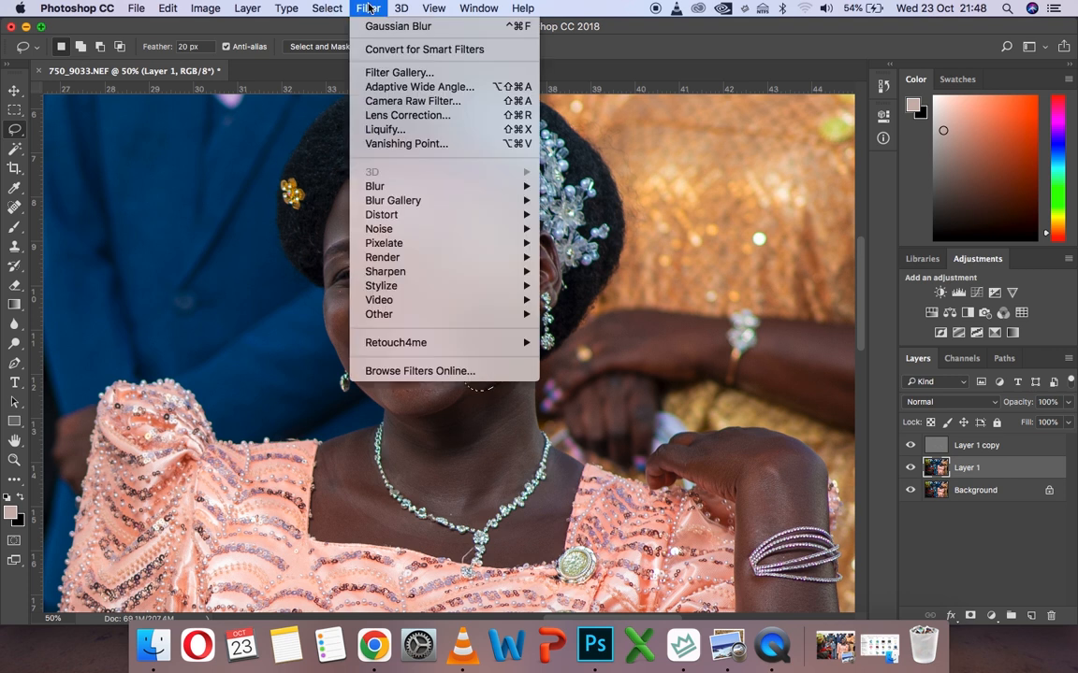
{"action": "left_click", "coordinate": [371, 26]}
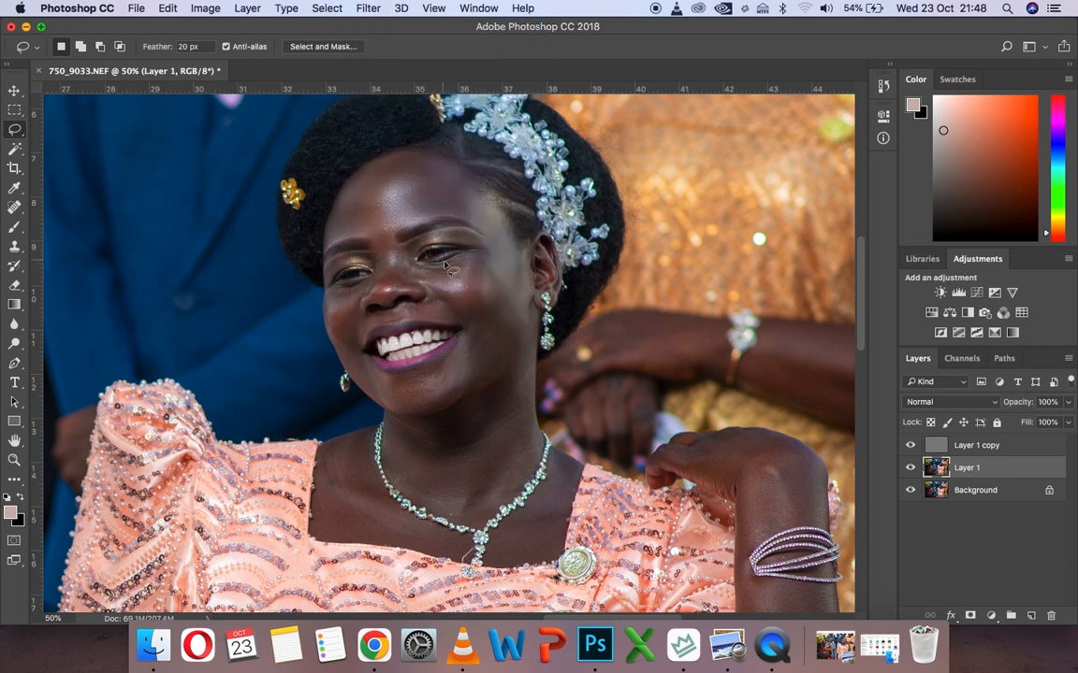
{"action": "mouse_move", "coordinate": [432, 270]}
{"action": "left_mouse_down"}
{"action": "mouse_move", "coordinate": [393, 240]}
{"action": "mouse_move", "coordinate": [376, 241]}
{"action": "mouse_move", "coordinate": [363, 307]}
{"action": "mouse_move", "coordinate": [382, 317]}
{"action": "mouse_move", "coordinate": [428, 301]}
{"action": "mouse_move", "coordinate": [420, 268]}
{"action": "left_mouse_up"}
{"action": "left_click", "coordinate": [367, 7]}
{"action": "left_click", "coordinate": [372, 29]}
Lasso the bride's far cheek beside the mouth, and her lower jaw and neck, repeating the Gaussian Blur on each
{"action": "mouse_move", "coordinate": [378, 283]}
{"action": "left_mouse_down"}
{"action": "mouse_move", "coordinate": [329, 286]}
{"action": "mouse_move", "coordinate": [332, 336]}
{"action": "mouse_move", "coordinate": [347, 366]}
{"action": "mouse_move", "coordinate": [407, 413]}
{"action": "mouse_move", "coordinate": [365, 358]}
{"action": "mouse_move", "coordinate": [376, 337]}
{"action": "mouse_move", "coordinate": [359, 292]}
{"action": "mouse_move", "coordinate": [375, 279]}
{"action": "mouse_move", "coordinate": [339, 256]}
{"action": "left_mouse_up"}
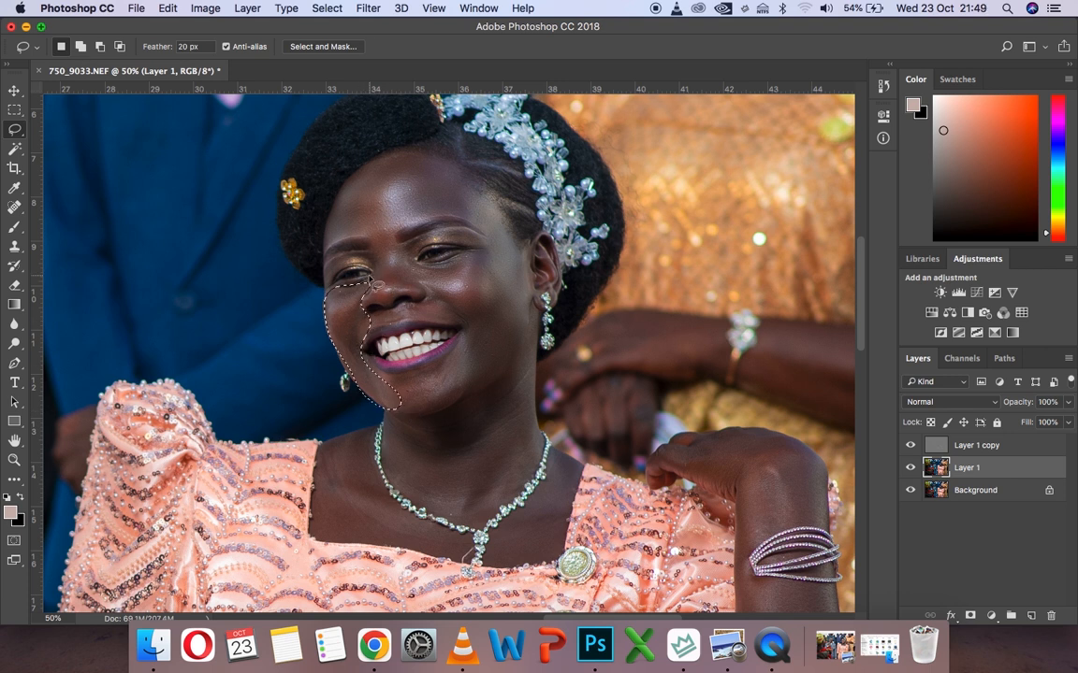
{"action": "left_click", "coordinate": [366, 9]}
{"action": "left_click", "coordinate": [375, 28]}
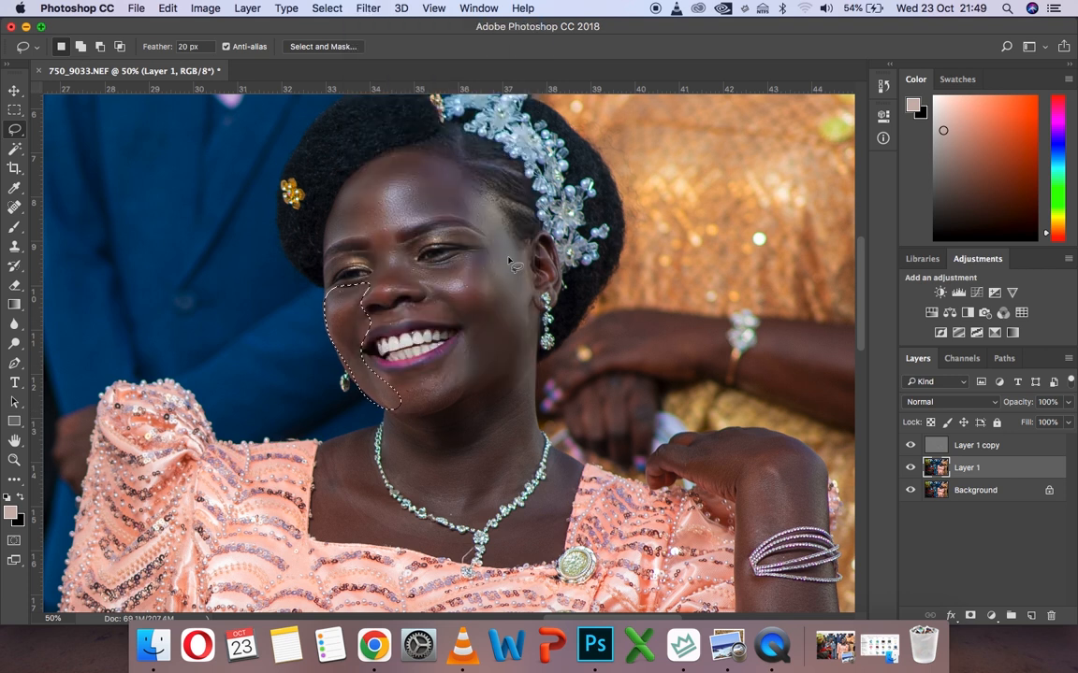
{"action": "mouse_move", "coordinate": [474, 327]}
{"action": "left_mouse_down"}
{"action": "mouse_move", "coordinate": [432, 363]}
{"action": "mouse_move", "coordinate": [361, 371]}
{"action": "mouse_move", "coordinate": [368, 394]}
{"action": "mouse_move", "coordinate": [442, 415]}
{"action": "mouse_move", "coordinate": [498, 303]}
{"action": "mouse_move", "coordinate": [490, 378]}
{"action": "mouse_move", "coordinate": [385, 430]}
{"action": "mouse_move", "coordinate": [487, 509]}
{"action": "mouse_move", "coordinate": [539, 412]}
{"action": "left_mouse_up"}
{"action": "left_click", "coordinate": [368, 8]}
{"action": "left_click", "coordinate": [376, 27]}
Lasso the bride's chest and shoulder skin around the necklace and repeat the Gaussian Blur on each area
{"action": "mouse_move", "coordinate": [371, 432]}
{"action": "left_mouse_down"}
{"action": "mouse_move", "coordinate": [327, 443]}
{"action": "mouse_move", "coordinate": [314, 497]}
{"action": "mouse_move", "coordinate": [333, 541]}
{"action": "mouse_move", "coordinate": [467, 558]}
{"action": "mouse_move", "coordinate": [417, 523]}
{"action": "mouse_move", "coordinate": [373, 433]}
{"action": "left_mouse_up"}
{"action": "left_click", "coordinate": [369, 8]}
{"action": "left_click", "coordinate": [376, 25]}
{"action": "mouse_move", "coordinate": [582, 465]}
{"action": "left_mouse_down"}
{"action": "mouse_move", "coordinate": [484, 563]}
{"action": "mouse_move", "coordinate": [564, 549]}
{"action": "mouse_move", "coordinate": [582, 465]}
{"action": "left_mouse_up"}
{"action": "left_click", "coordinate": [369, 9]}
{"action": "left_click", "coordinate": [376, 26]}
Soften the skin of the bride's raised hand and arm by repeating the Gaussian Blur on lassoed areas, and clear the selection
{"action": "scroll", "coordinate": [640, 348], "scroll_direction": "down", "scroll_amount": 4}
{"action": "scroll", "coordinate": [640, 348], "scroll_direction": "right", "scroll_amount": 4}
{"action": "mouse_move", "coordinate": [660, 303]}
{"action": "left_mouse_down"}
{"action": "mouse_move", "coordinate": [559, 312]}
{"action": "mouse_move", "coordinate": [617, 360]}
{"action": "mouse_move", "coordinate": [660, 307]}
{"action": "mouse_move", "coordinate": [559, 327]}
{"action": "mouse_move", "coordinate": [617, 560]}
{"action": "mouse_move", "coordinate": [674, 269]}
{"action": "left_mouse_up"}
{"action": "left_click", "coordinate": [368, 8]}
{"action": "left_click", "coordinate": [376, 25]}
{"action": "key", "text": "super+d"}
{"action": "scroll", "coordinate": [629, 456], "scroll_direction": "down", "scroll_amount": 4}
{"action": "left_click", "coordinate": [369, 8]}
{"action": "left_click", "coordinate": [376, 25]}
{"action": "key", "text": "super+d"}
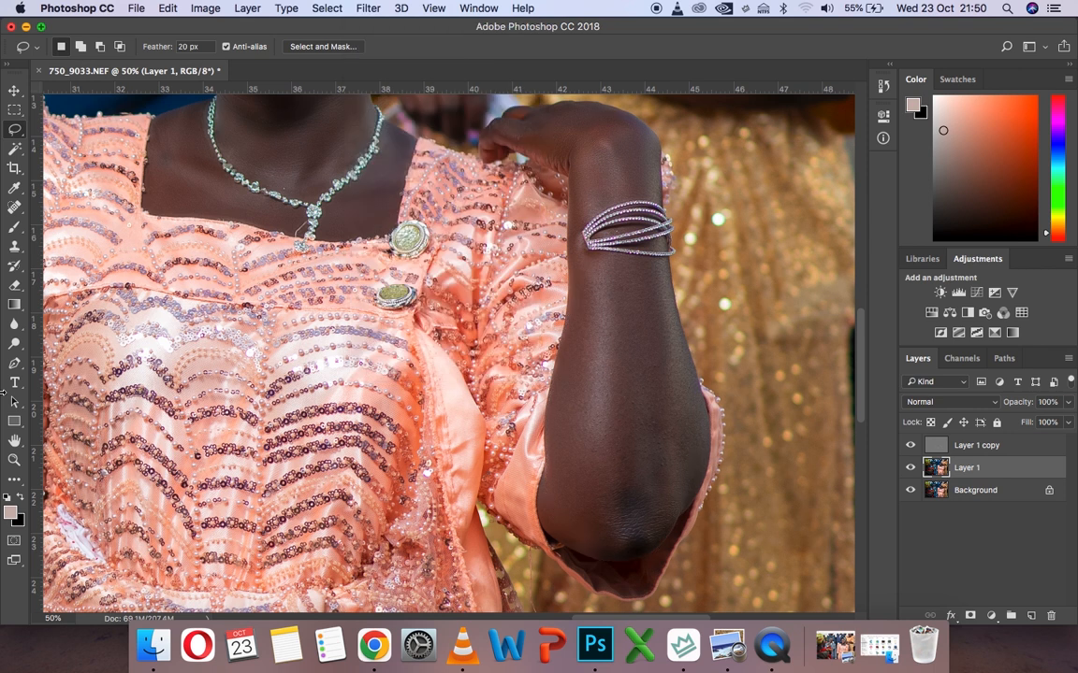
Lasso a first skin area on the face of the man holding the microphone, repeat the Gaussian Blur and deselect
{"action": "key", "text": "z"}
{"action": "left_click", "coordinate": [403, 47]}
{"action": "left_click", "coordinate": [310, 214]}
{"action": "left_click", "coordinate": [311, 213]}
{"action": "left_click", "coordinate": [311, 213]}
{"action": "left_click", "coordinate": [311, 213]}
{"action": "left_click", "coordinate": [14, 129]}
{"action": "mouse_move", "coordinate": [615, 170]}
{"action": "left_mouse_down"}
{"action": "mouse_move", "coordinate": [430, 112]}
{"action": "mouse_move", "coordinate": [350, 210]}
{"action": "mouse_move", "coordinate": [396, 225]}
{"action": "mouse_move", "coordinate": [477, 280]}
{"action": "mouse_move", "coordinate": [572, 292]}
{"action": "mouse_move", "coordinate": [619, 271]}
{"action": "mouse_move", "coordinate": [585, 168]}
{"action": "left_mouse_up"}
{"action": "left_click", "coordinate": [369, 8]}
{"action": "left_click", "coordinate": [376, 25]}
{"action": "key", "text": "super+d"}
Smooth the remaining skin areas of the man's face with lasso selections and the repeated Gaussian Blur, deselecting after each
{"action": "mouse_move", "coordinate": [606, 316]}
{"action": "left_mouse_down"}
{"action": "mouse_move", "coordinate": [486, 318]}
{"action": "mouse_move", "coordinate": [454, 434]}
{"action": "mouse_move", "coordinate": [538, 336]}
{"action": "left_mouse_up"}
{"action": "left_click", "coordinate": [369, 8]}
{"action": "left_click", "coordinate": [376, 25]}
{"action": "key", "text": "super+d"}
{"action": "mouse_move", "coordinate": [484, 283]}
{"action": "left_mouse_down"}
{"action": "mouse_move", "coordinate": [406, 315]}
{"action": "mouse_move", "coordinate": [430, 359]}
{"action": "mouse_move", "coordinate": [477, 364]}
{"action": "mouse_move", "coordinate": [490, 302]}
{"action": "mouse_move", "coordinate": [335, 266]}
{"action": "mouse_move", "coordinate": [312, 364]}
{"action": "mouse_move", "coordinate": [358, 417]}
{"action": "mouse_move", "coordinate": [384, 354]}
{"action": "mouse_move", "coordinate": [423, 328]}
{"action": "mouse_move", "coordinate": [450, 288]}
{"action": "left_mouse_up"}
{"action": "left_click", "coordinate": [374, 9]}
{"action": "left_click", "coordinate": [377, 25]}
{"action": "key", "text": "super+d"}
{"action": "left_click", "coordinate": [369, 8]}
{"action": "key", "text": "super+d"}
Lasso the back of the man's hand around the microphone down to the cuff and repeat the Gaussian Blur
{"action": "scroll", "coordinate": [491, 363], "scroll_direction": "down", "scroll_amount": 6}
{"action": "mouse_move", "coordinate": [376, 272]}
{"action": "left_mouse_down"}
{"action": "mouse_move", "coordinate": [400, 175]}
{"action": "mouse_move", "coordinate": [272, 260]}
{"action": "mouse_move", "coordinate": [261, 318]}
{"action": "mouse_move", "coordinate": [246, 313]}
{"action": "mouse_move", "coordinate": [232, 381]}
{"action": "mouse_move", "coordinate": [263, 408]}
{"action": "mouse_move", "coordinate": [282, 282]}
{"action": "mouse_move", "coordinate": [363, 275]}
{"action": "mouse_move", "coordinate": [346, 248]}
{"action": "left_mouse_up"}
{"action": "left_click", "coordinate": [368, 8]}
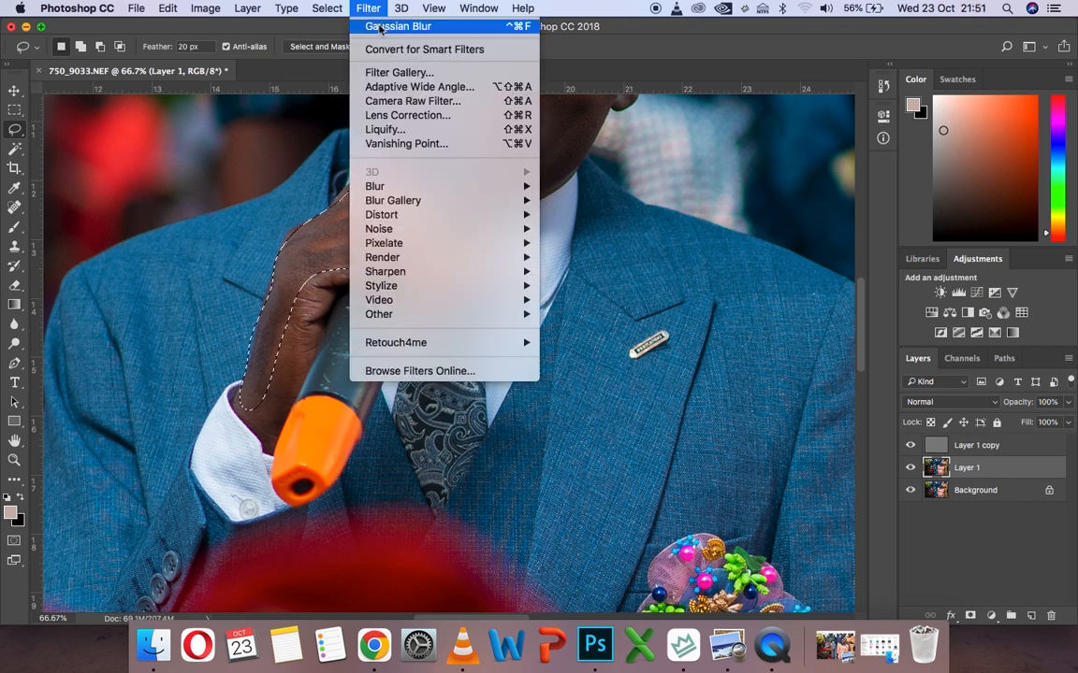
{"action": "left_click", "coordinate": [380, 27]}
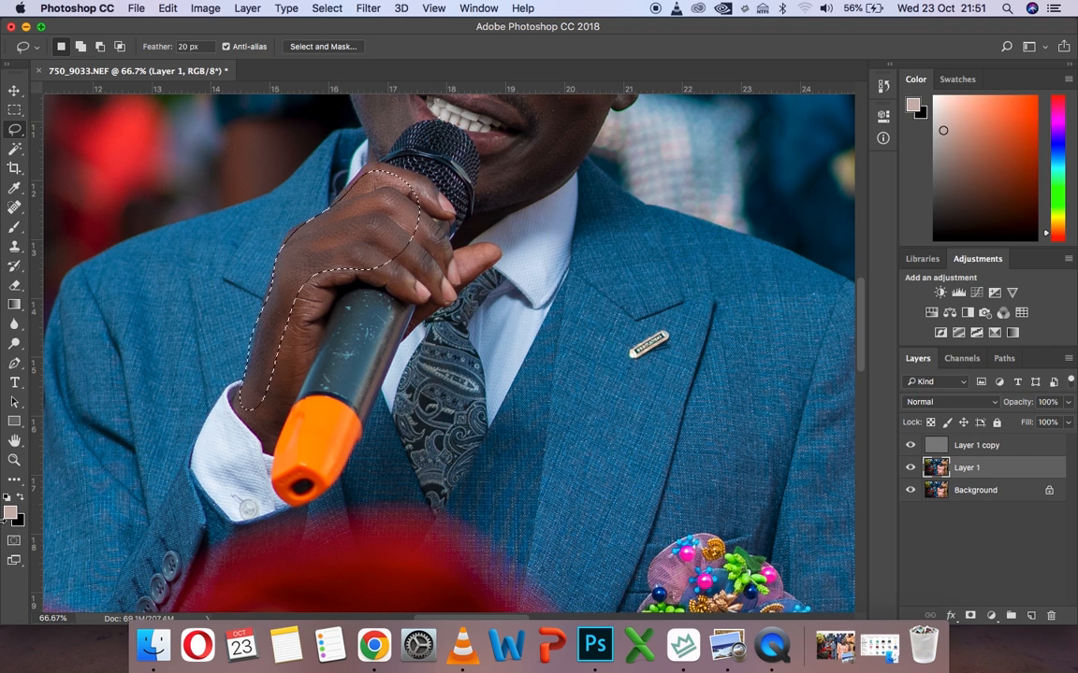
Deselect the man's hand and check the smoothed skin with the whole photo in view
{"action": "key", "text": "z"}
{"action": "left_click", "coordinate": [402, 46]}
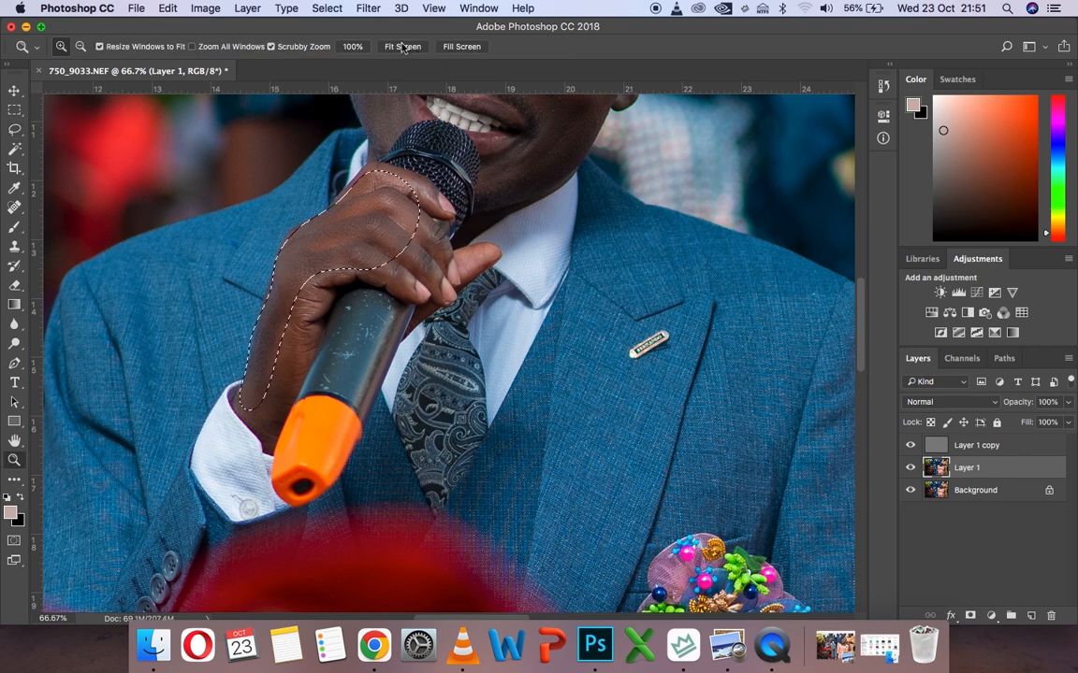
{"action": "key", "text": "super+d"}
{"action": "left_click", "coordinate": [488, 277]}
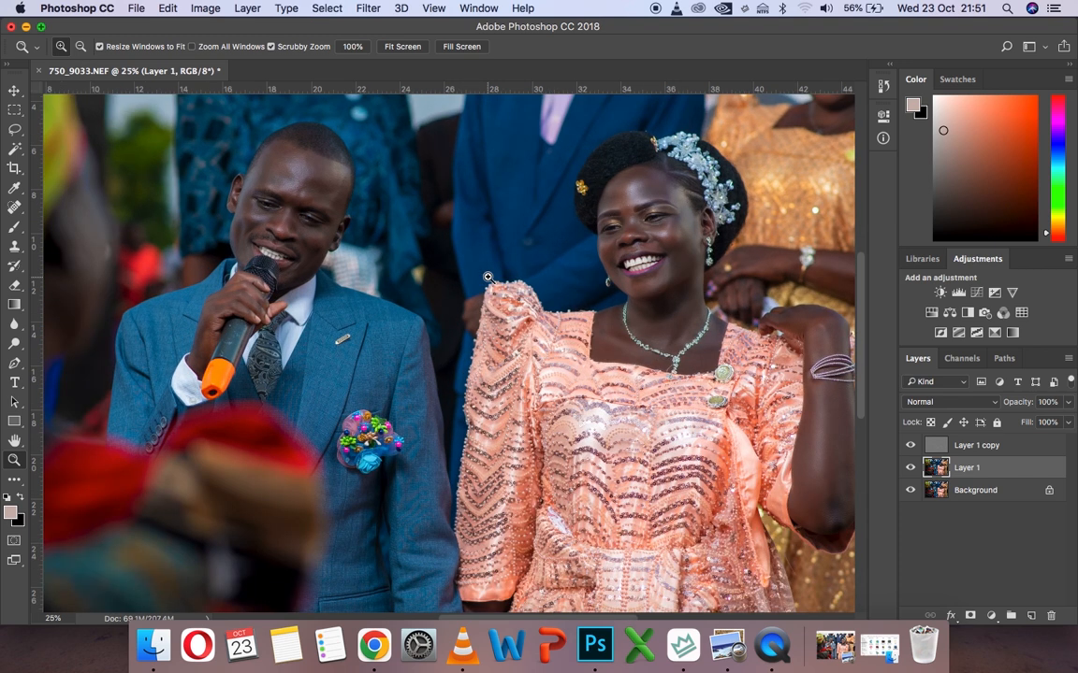
{"action": "left_click", "coordinate": [402, 46]}
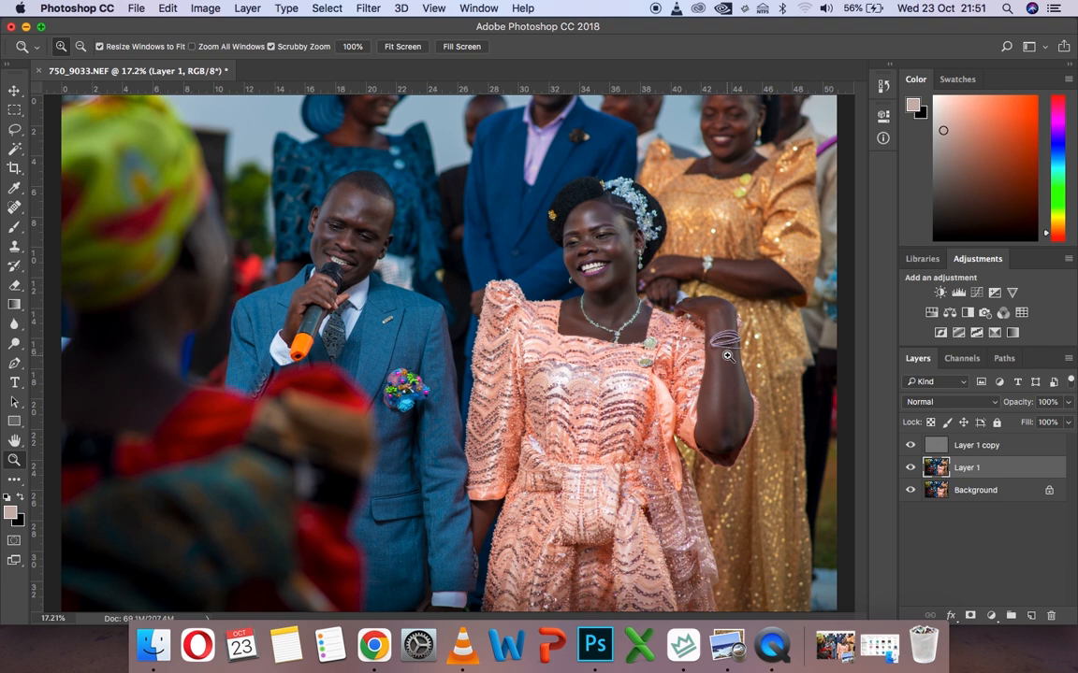
Add a Vibrance adjustment layer with Vibrance set to 30
{"action": "left_click", "coordinate": [1011, 292]}
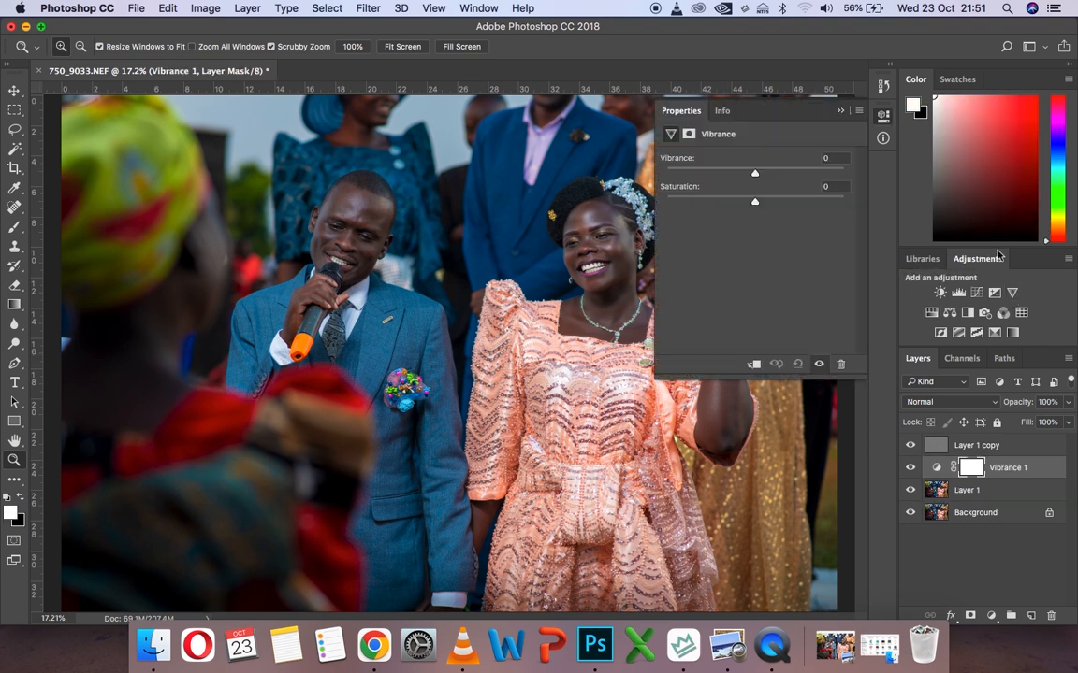
{"action": "left_click", "coordinate": [833, 159]}
{"action": "type", "text": "30"}
{"action": "left_click", "coordinate": [840, 112]}
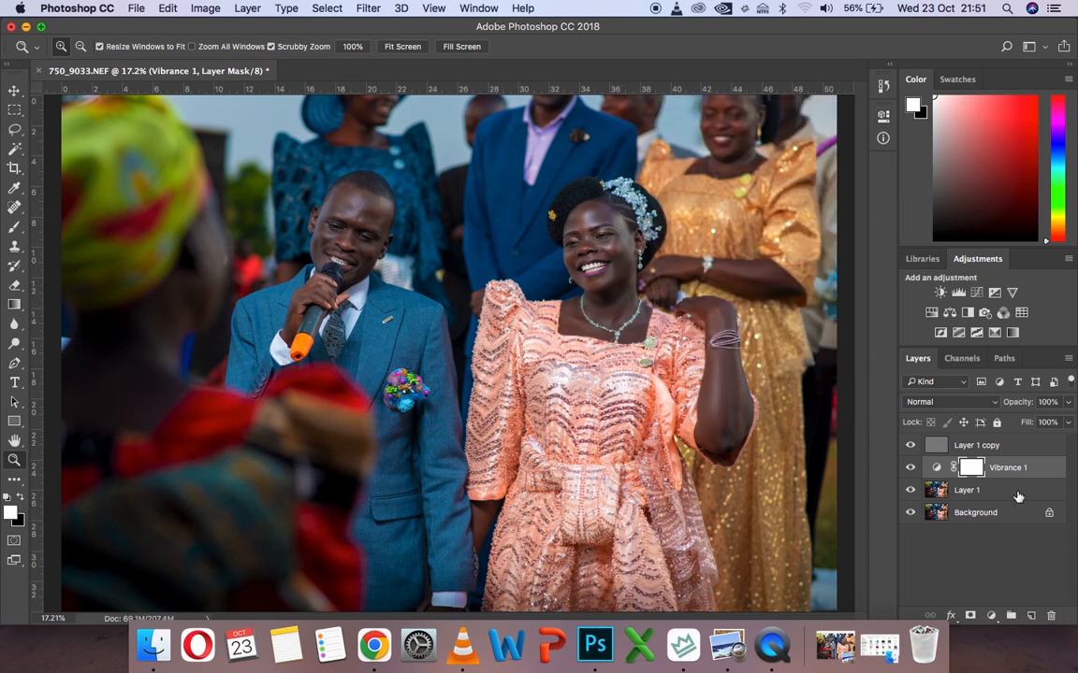
Move the Vibrance adjustment layer above Layer 1 copy and merge all visible layers into the Background
{"action": "left_click_drag", "start_coordinate": [1013, 473], "coordinate": [910, 438]}
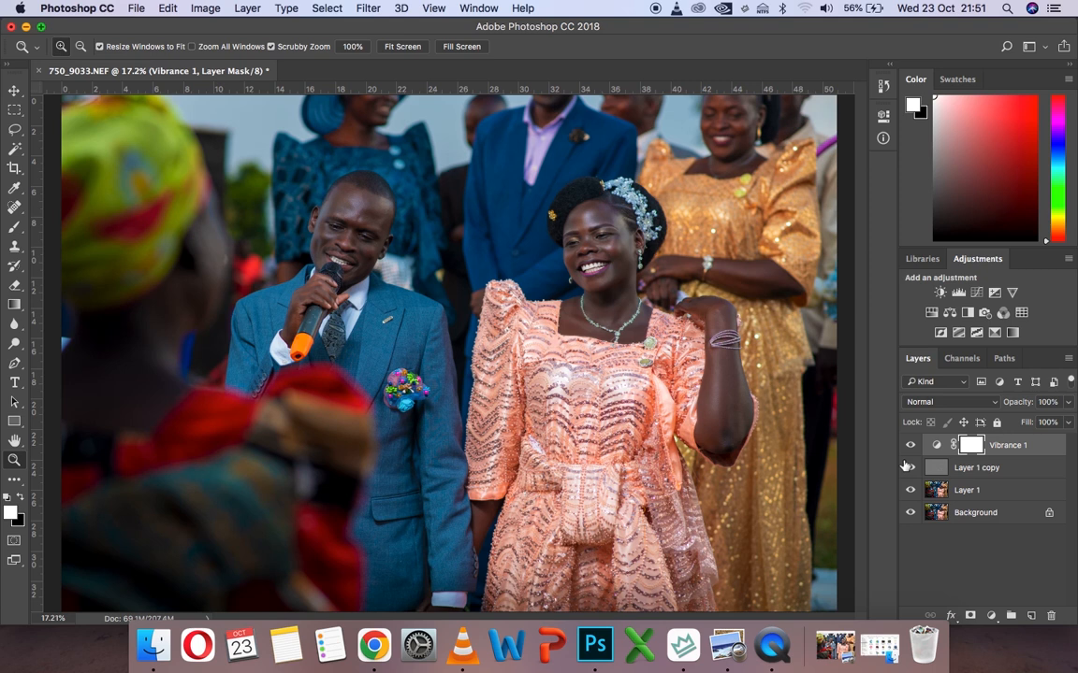
{"action": "key", "text": "super+shift+e"}
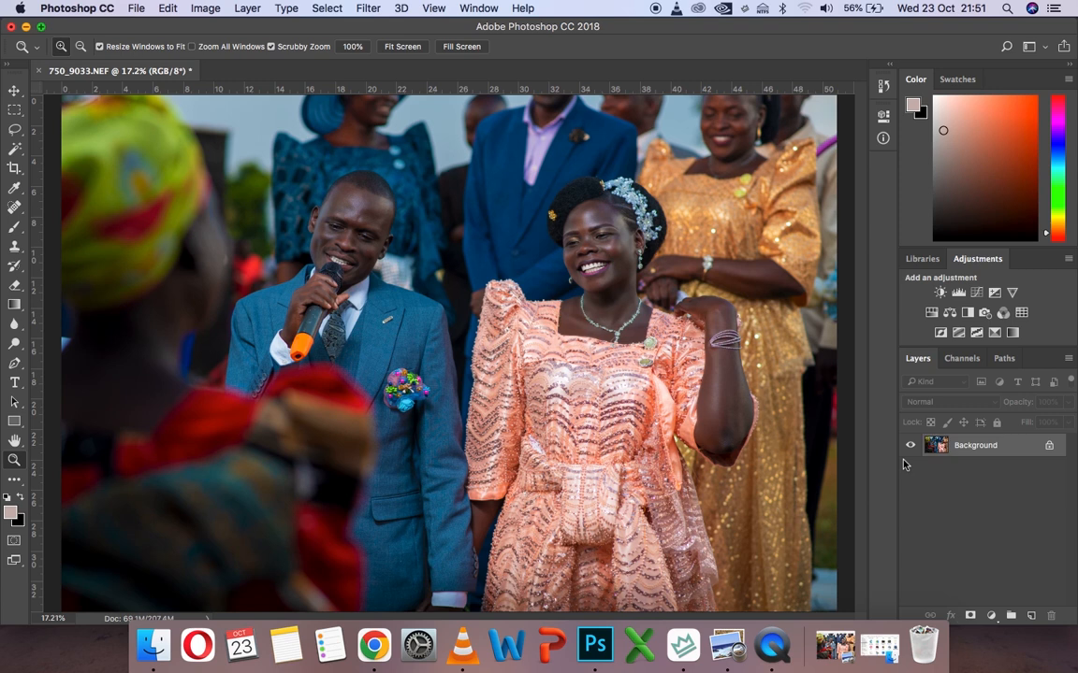
Crop the photo slightly by pulling in its upper-left corner to trim thin strips off the left and top edges
{"action": "key", "text": "c"}
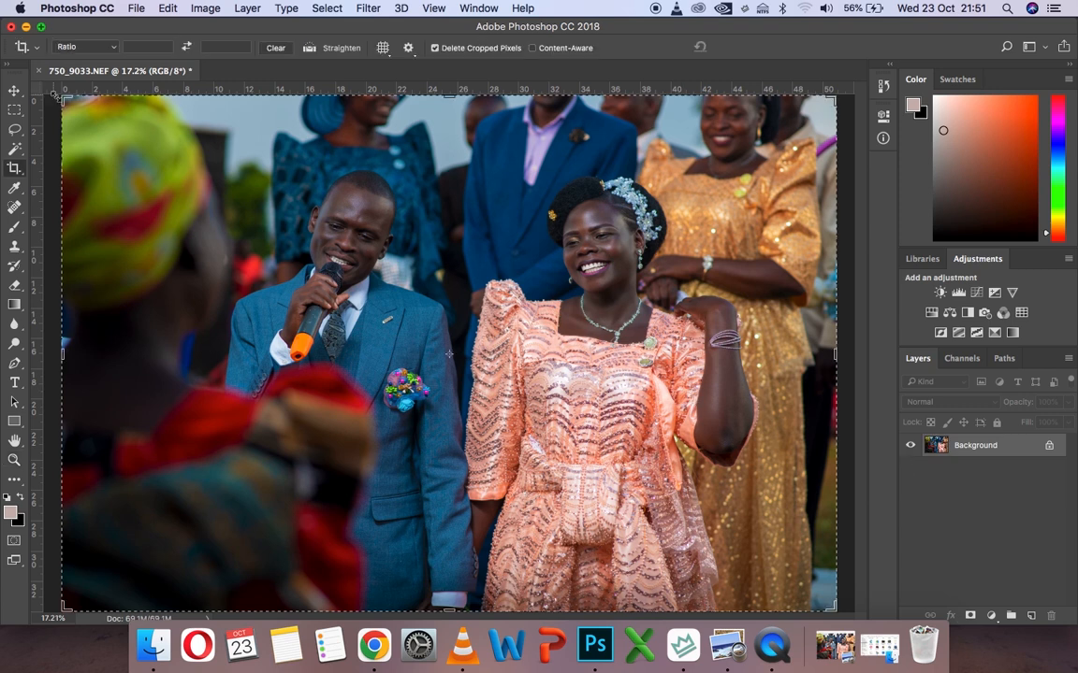
{"action": "left_click_drag", "start_coordinate": [53, 94], "coordinate": [72, 102]}
{"action": "key", "text": "Return"}
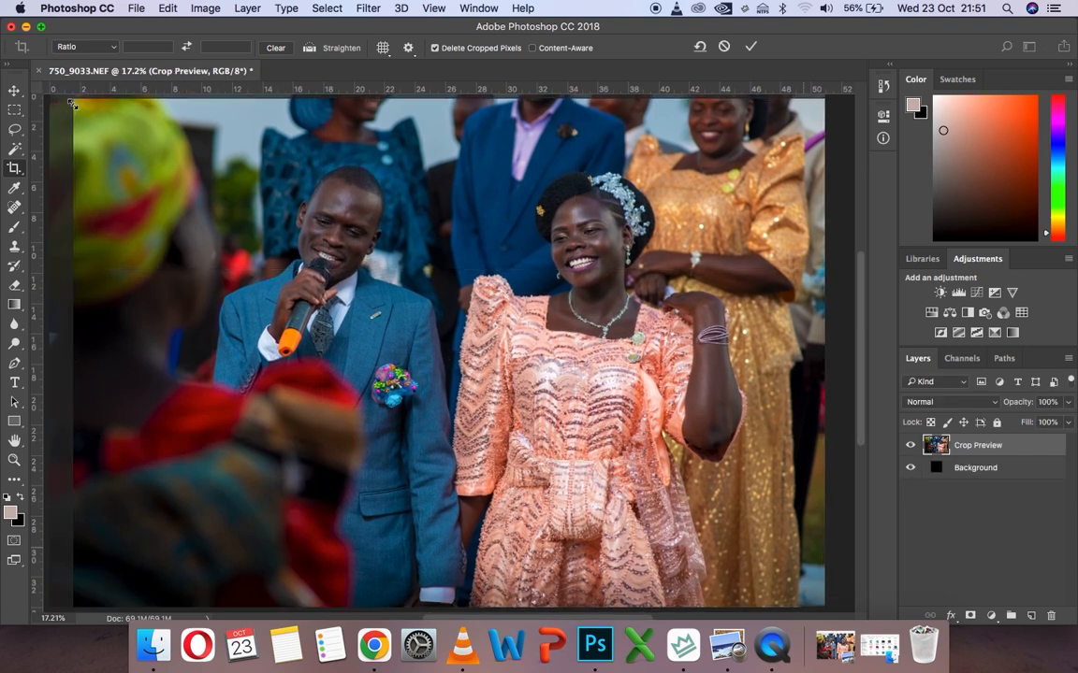